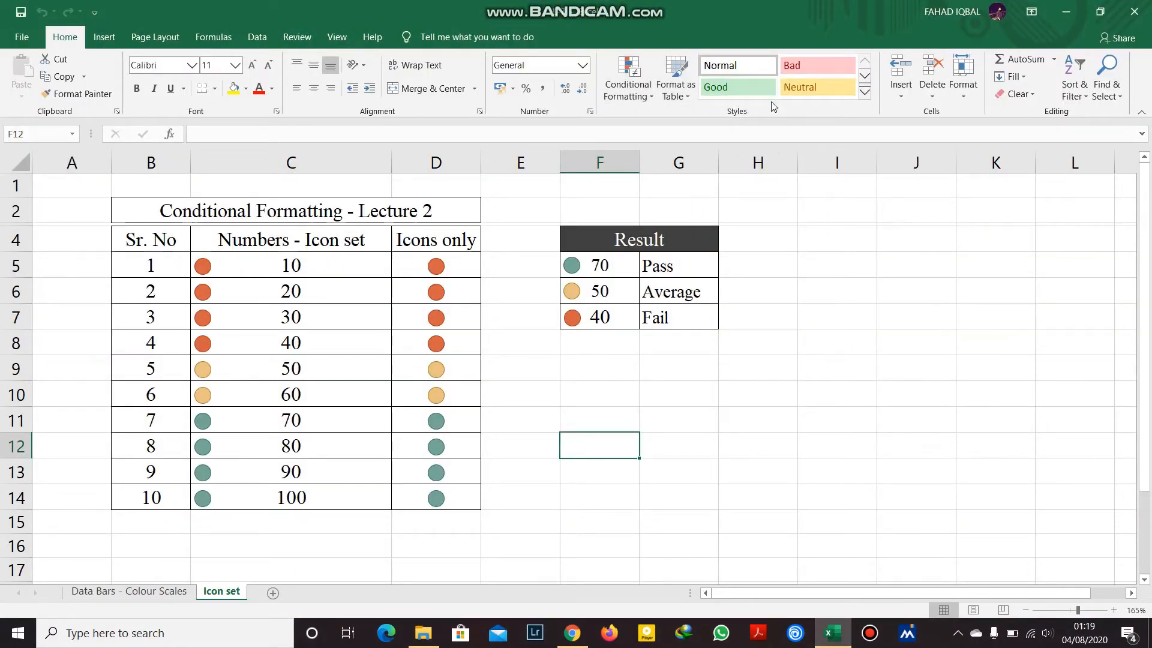
On the Data Bars - Colour Scales sheet, paint a blank cell's plain formatting over table B2:F14.
left_click(106, 592)
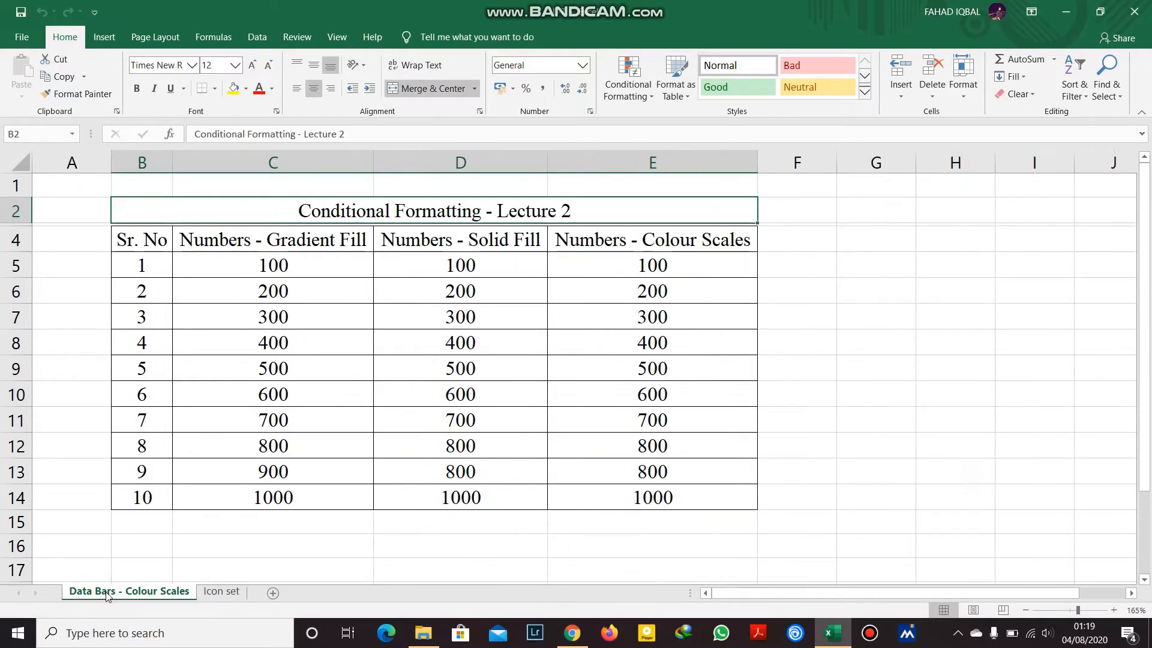
left_click(861, 340)
left_click(77, 94)
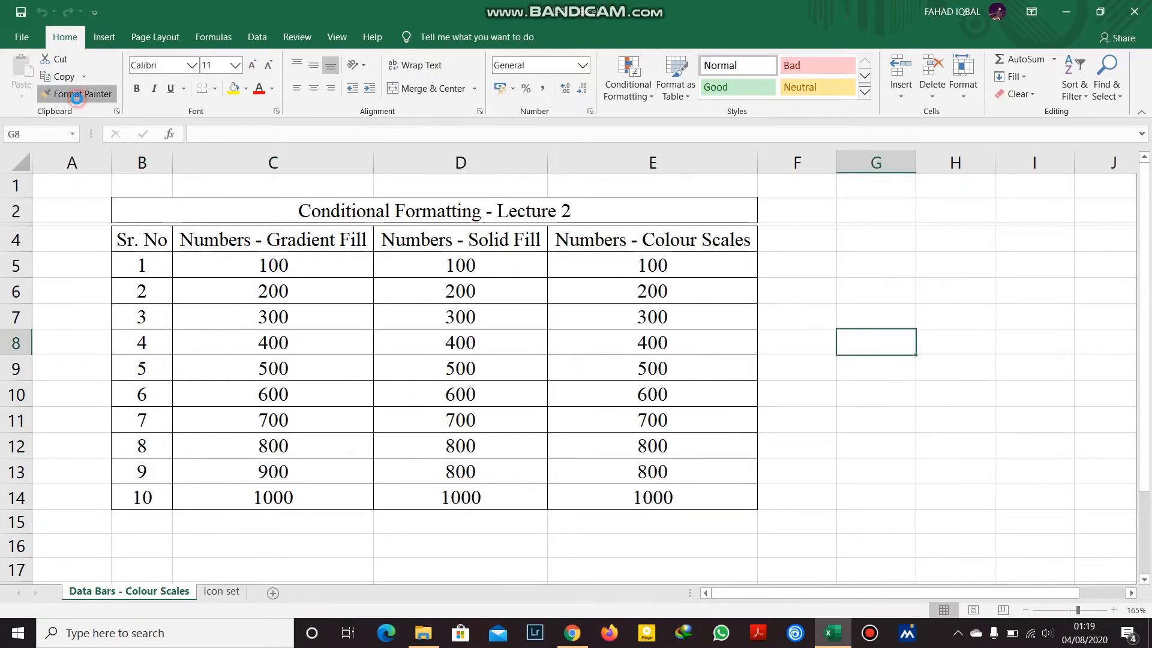
left_click_drag(801, 509, 116, 201)
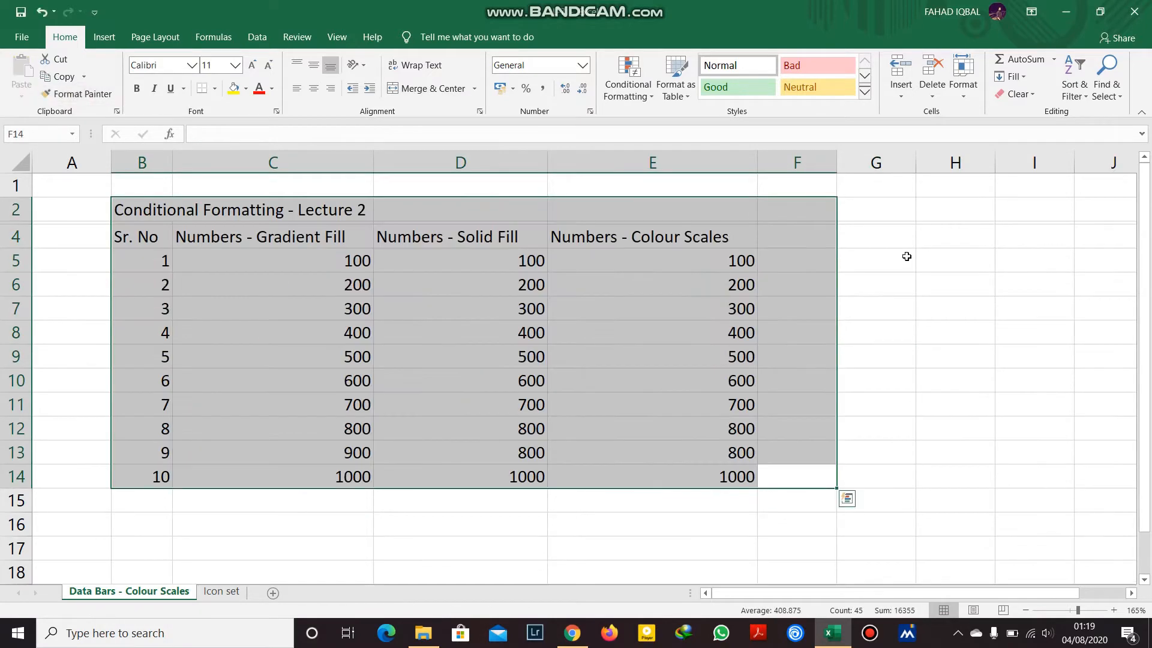
left_click(903, 257)
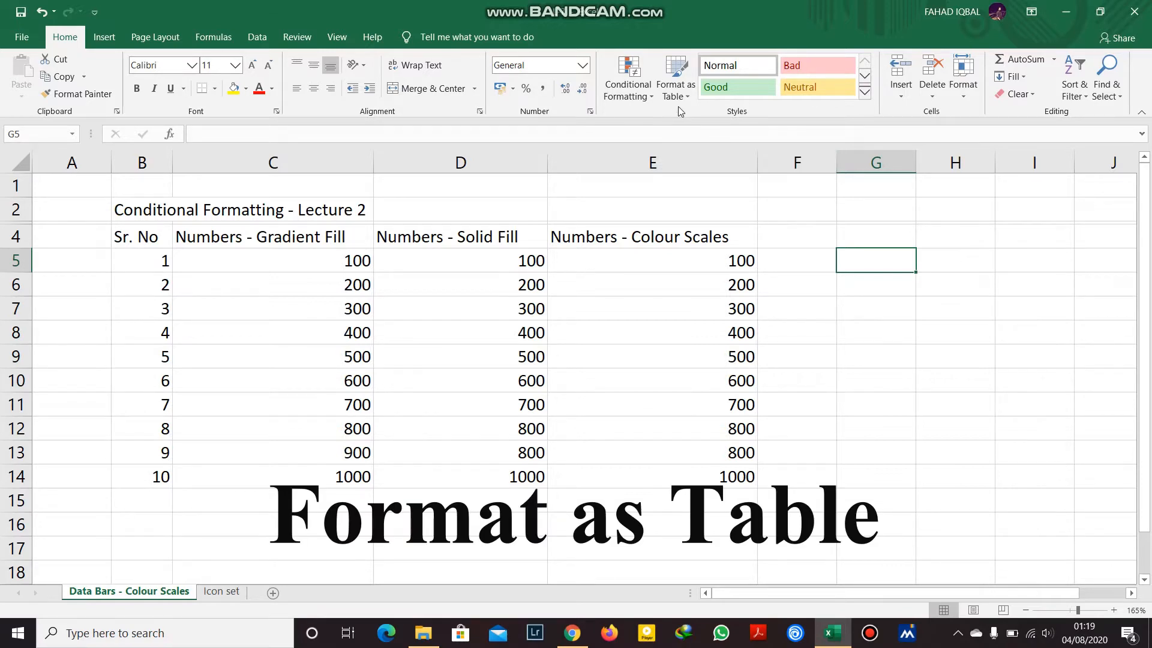
Format range B4:E14 as a table with headers using a Light table style.
left_click_drag(128, 234, 723, 472)
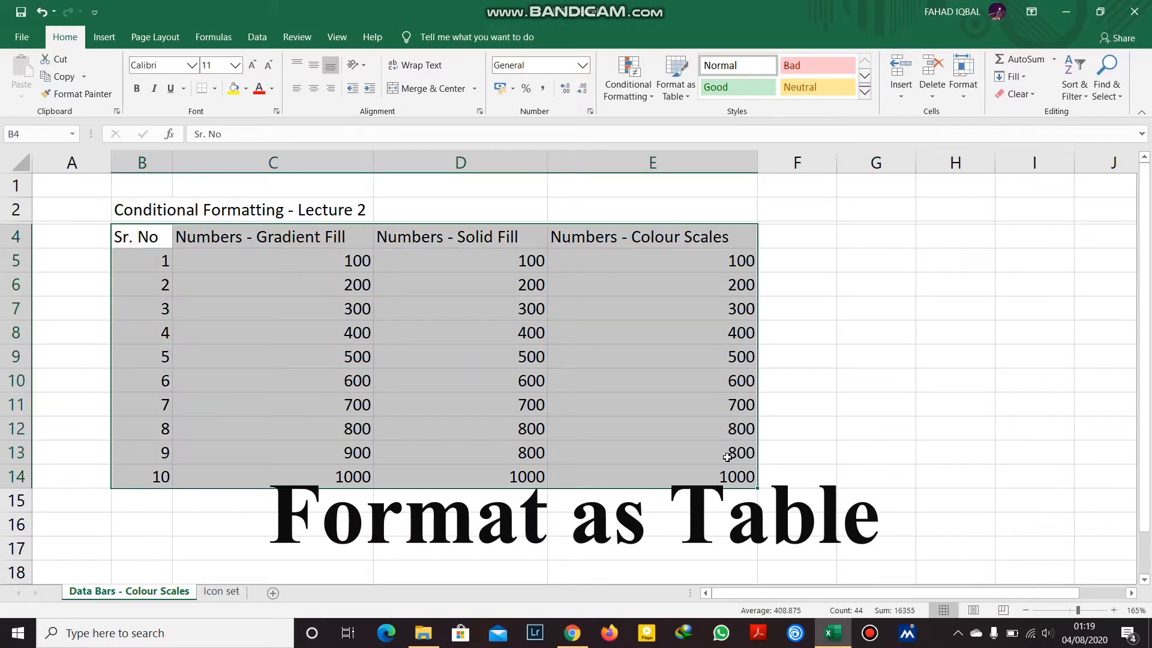
left_click(676, 90)
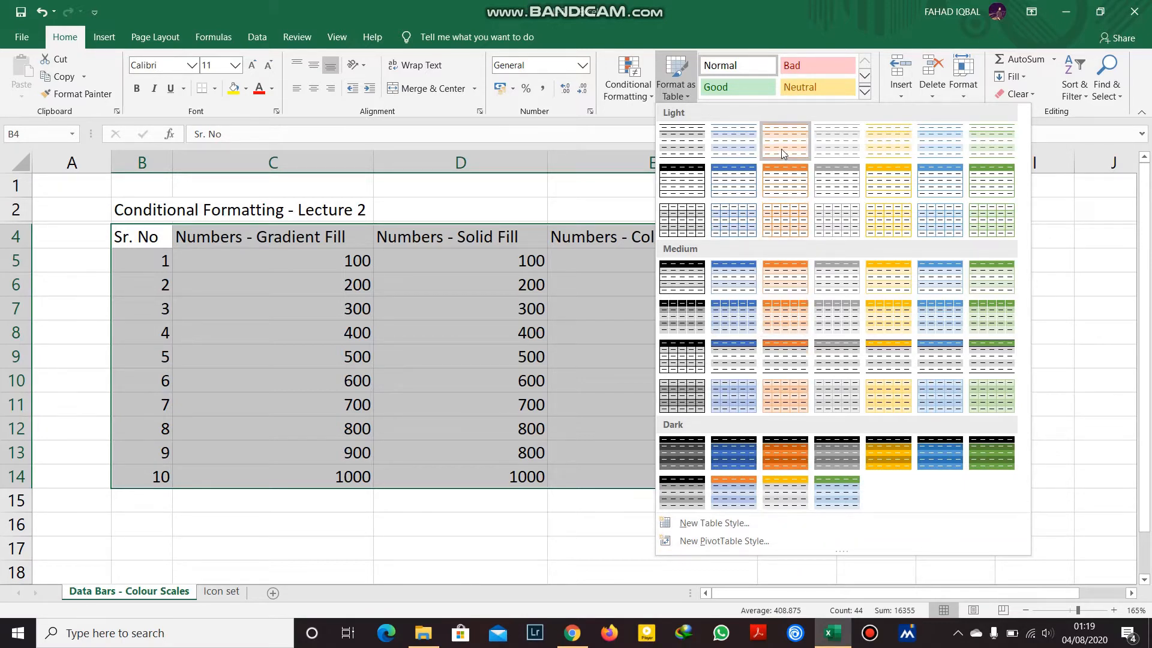
left_click(695, 211)
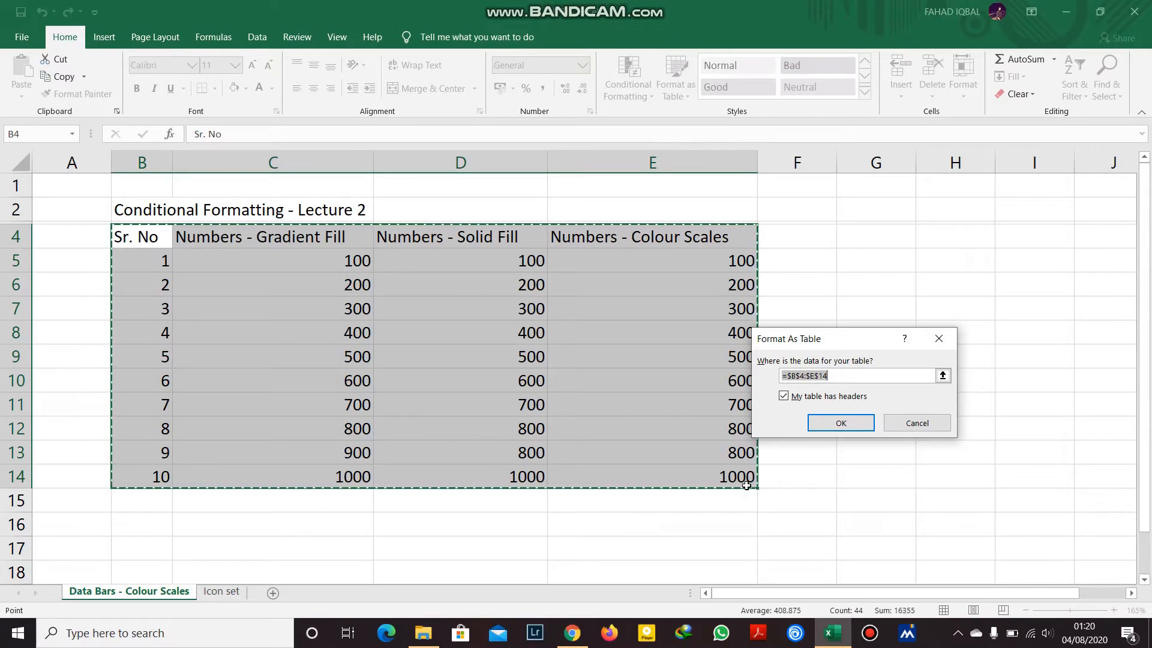
left_click(839, 422)
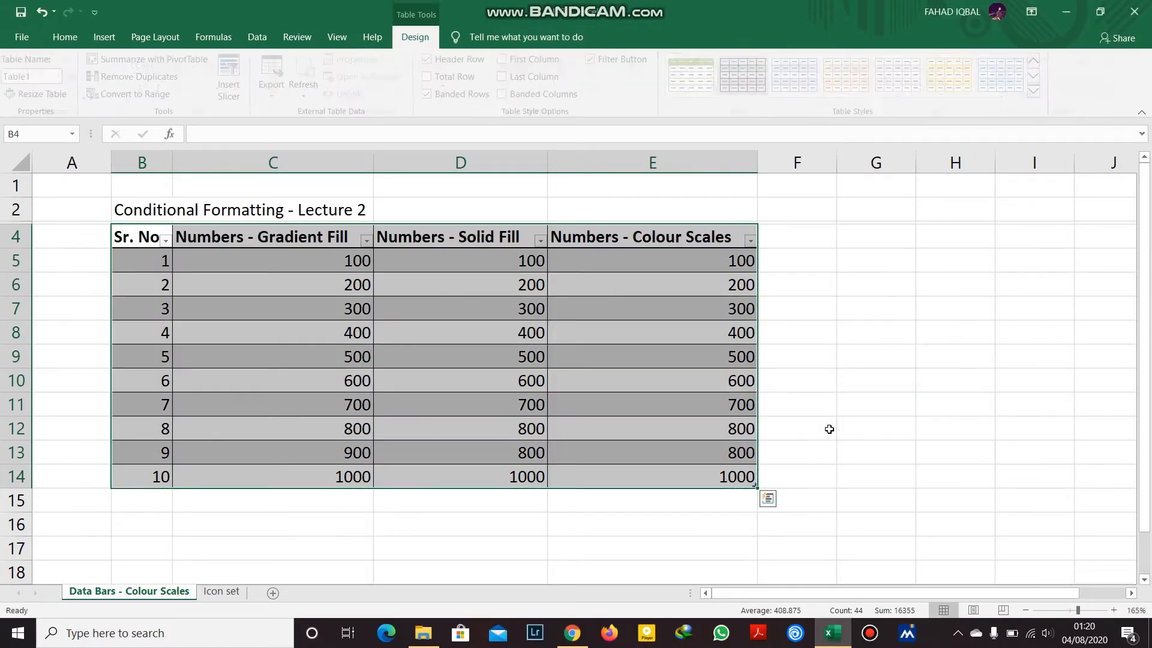
Switch the B4:E14 table to an orange Medium table style.
left_click(892, 468)
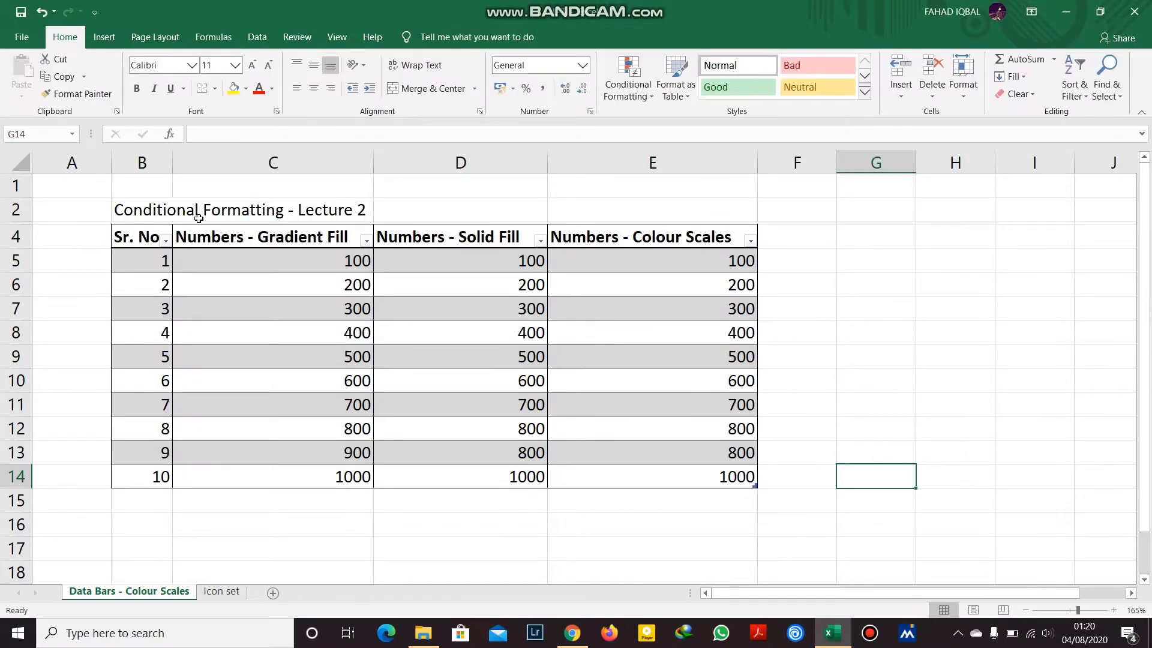
left_click_drag(152, 234, 738, 403)
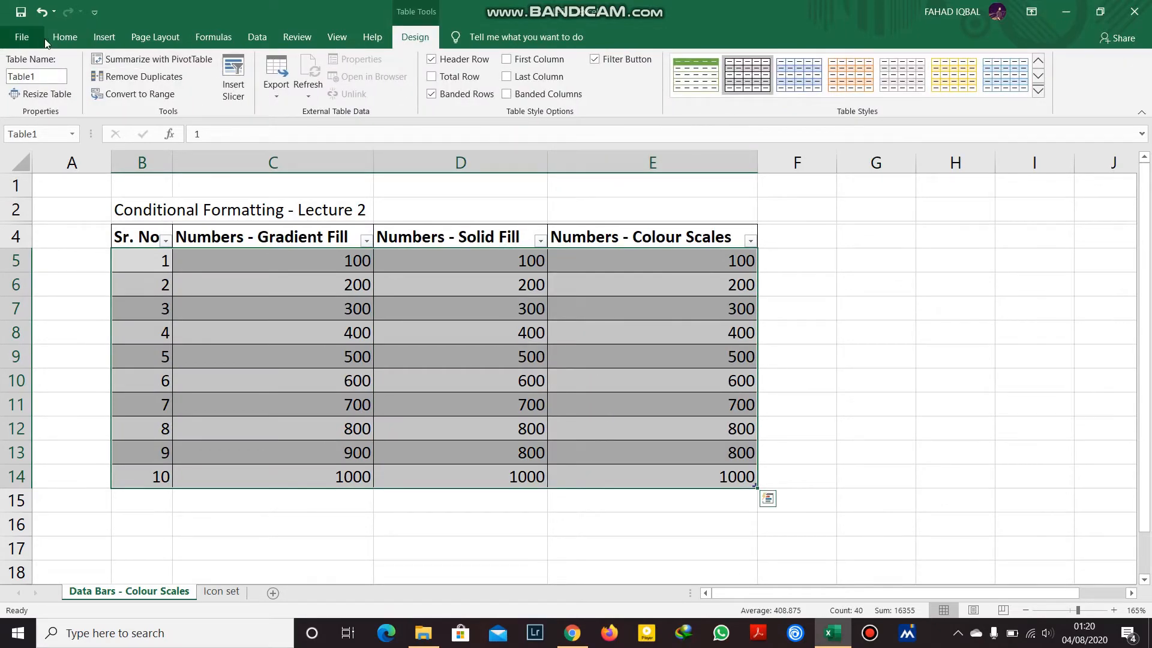
left_click(65, 36)
left_click(691, 76)
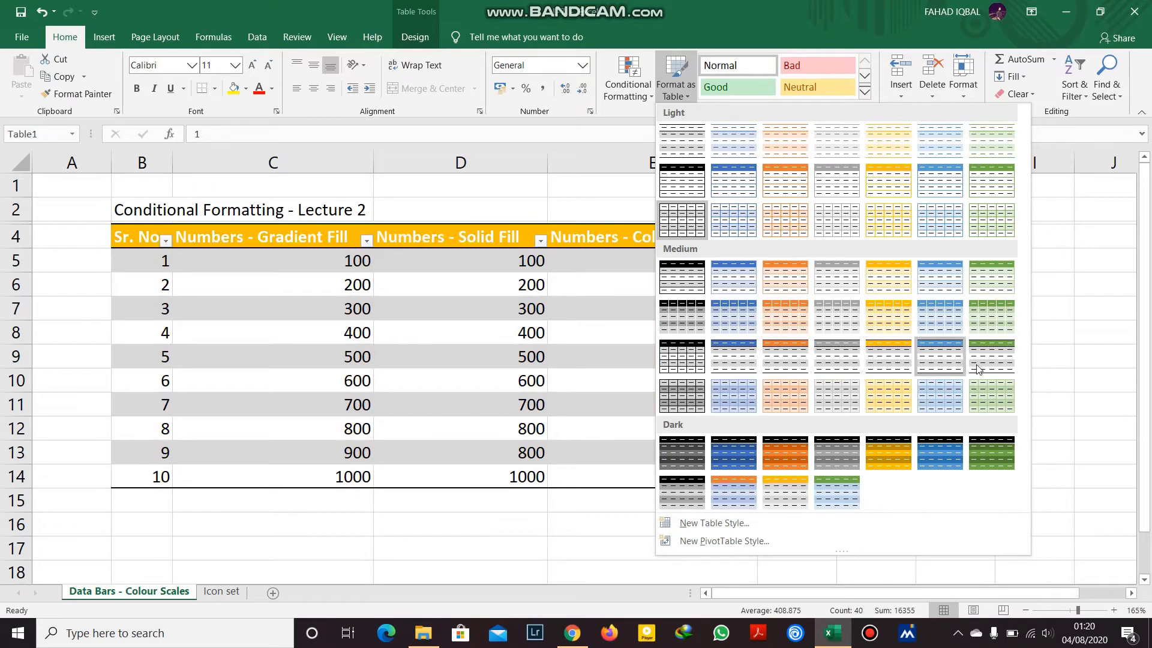
left_click(784, 367)
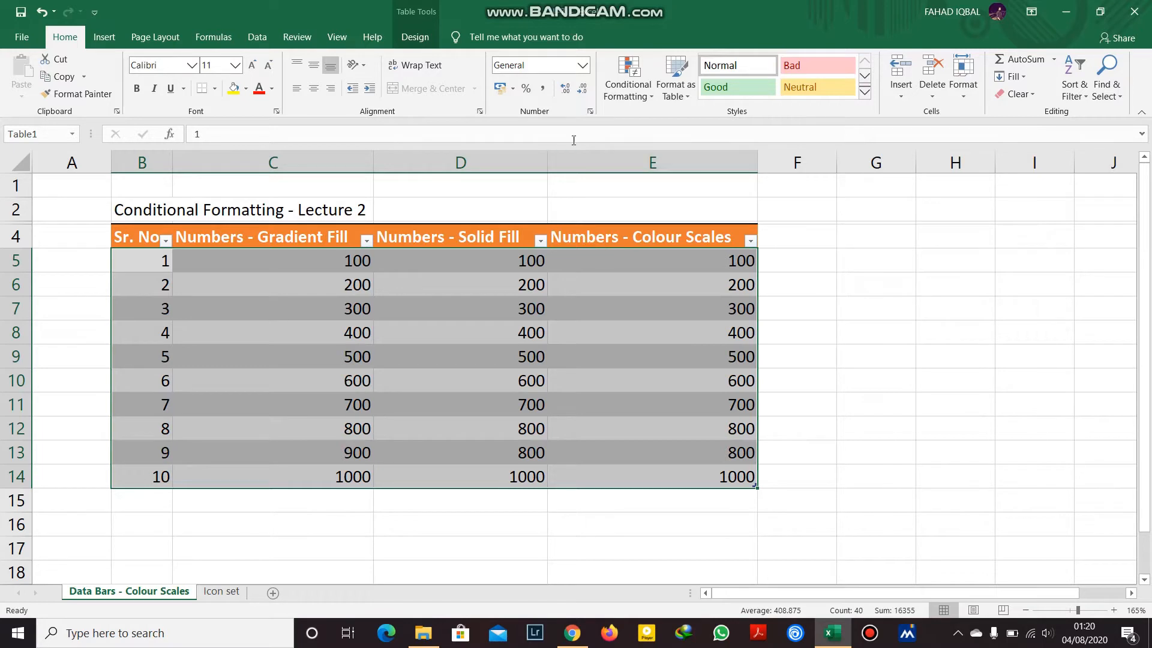
Set the table's style to None from the Table Styles gallery.
left_click(415, 37)
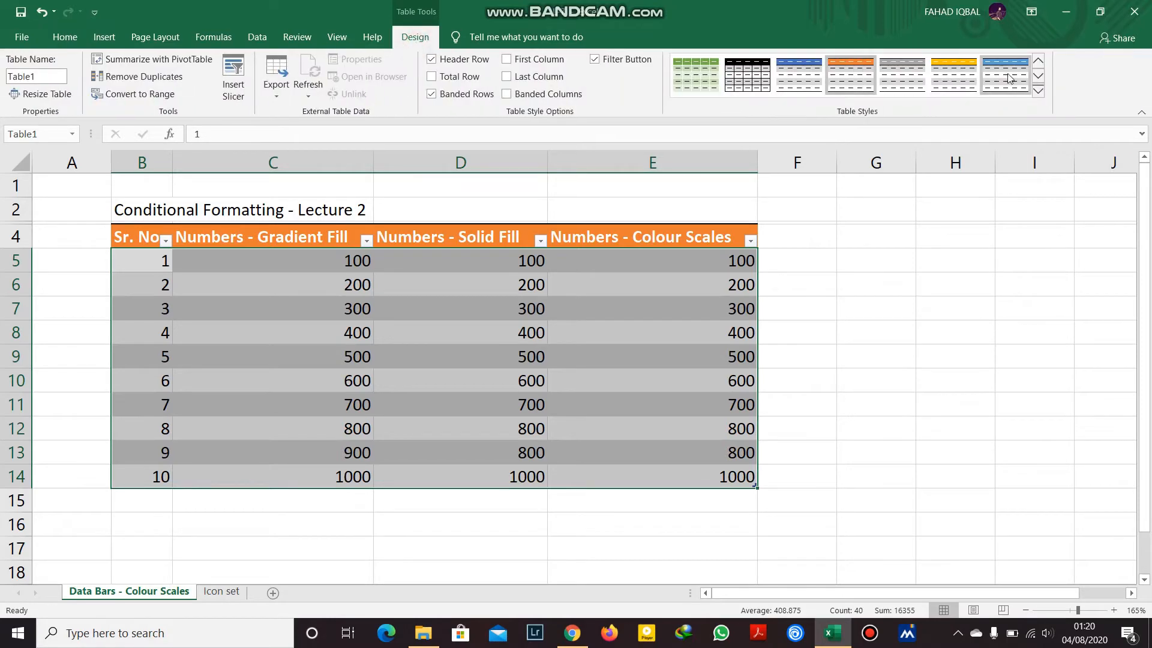
left_click(1037, 93)
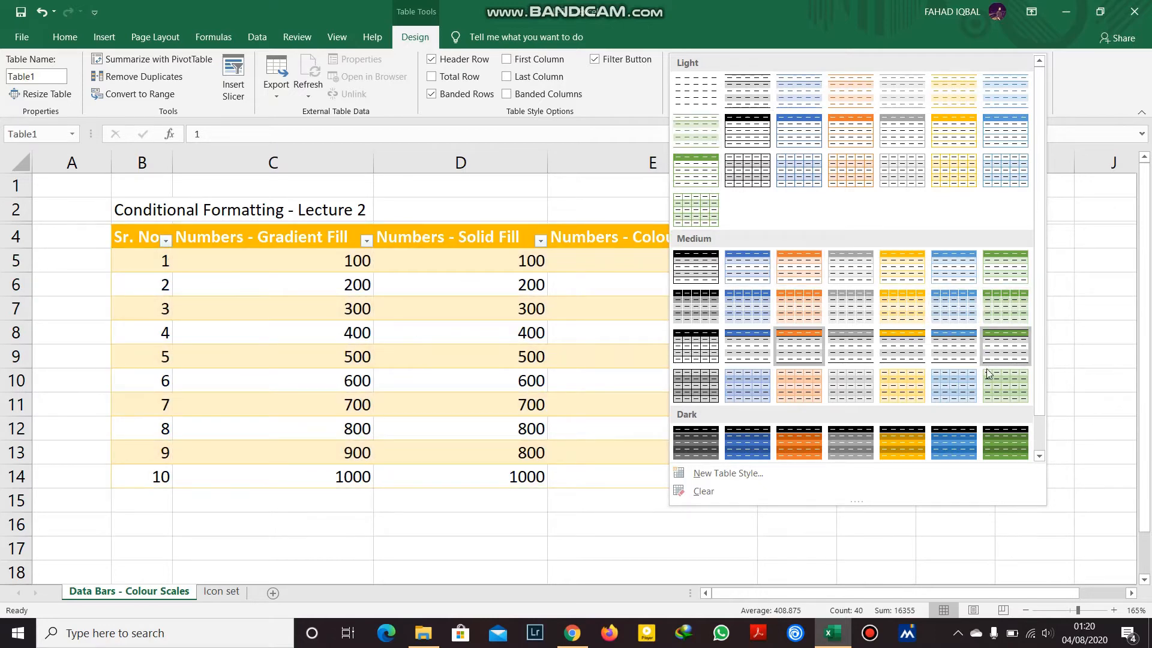
scroll(919, 373, "down", 1)
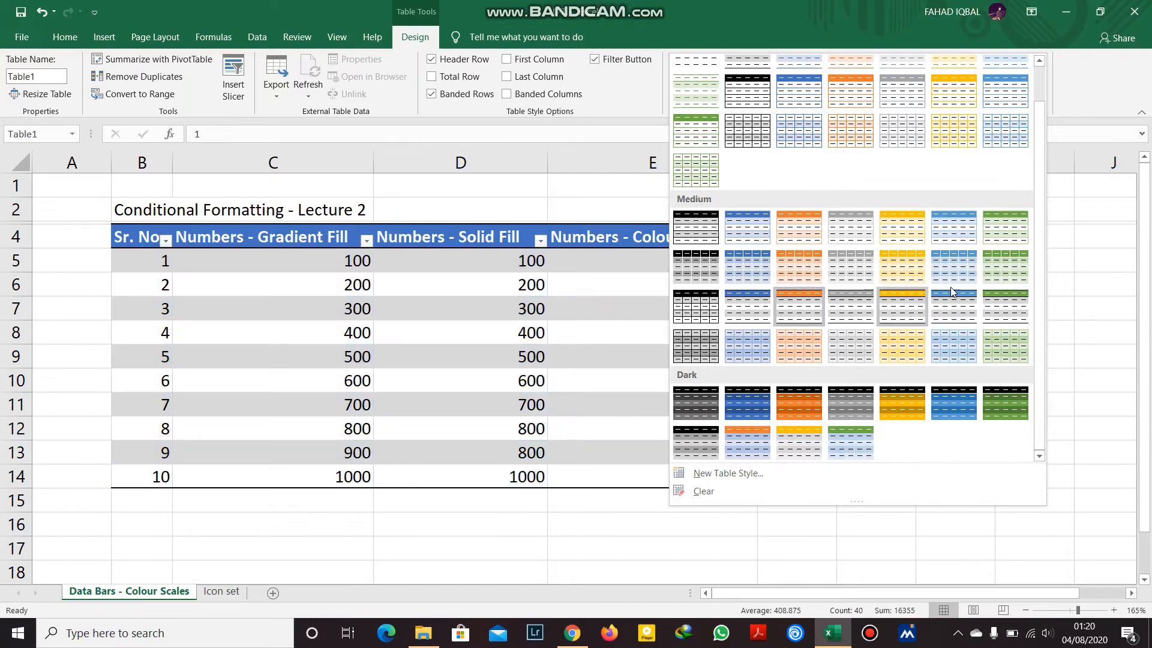
scroll(899, 229, "up", 1)
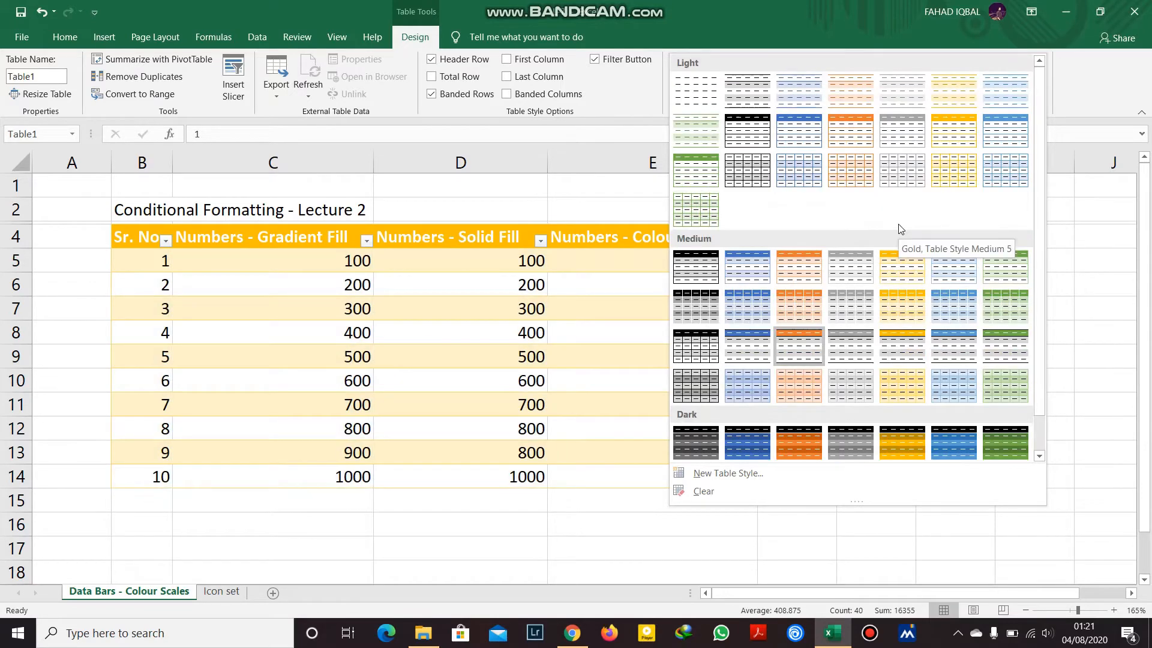
left_click(699, 104)
Select part of the header row, bring up the Home key tips, then dismiss them.
left_click_drag(804, 231, 158, 235)
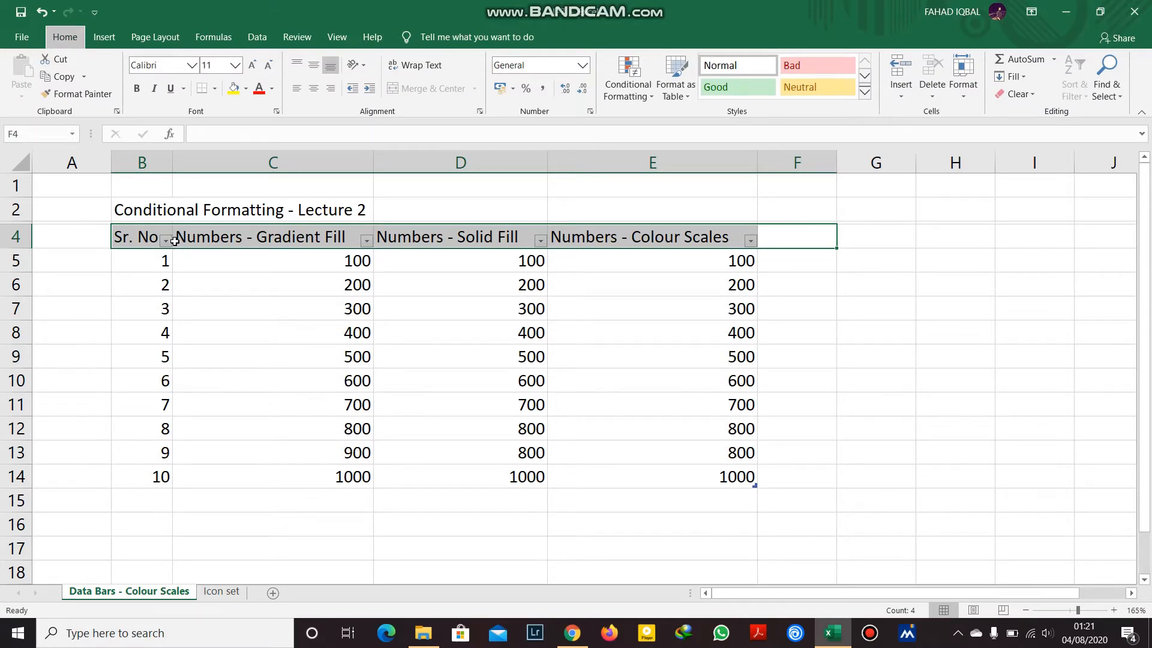
key("alt+h")
key("f")
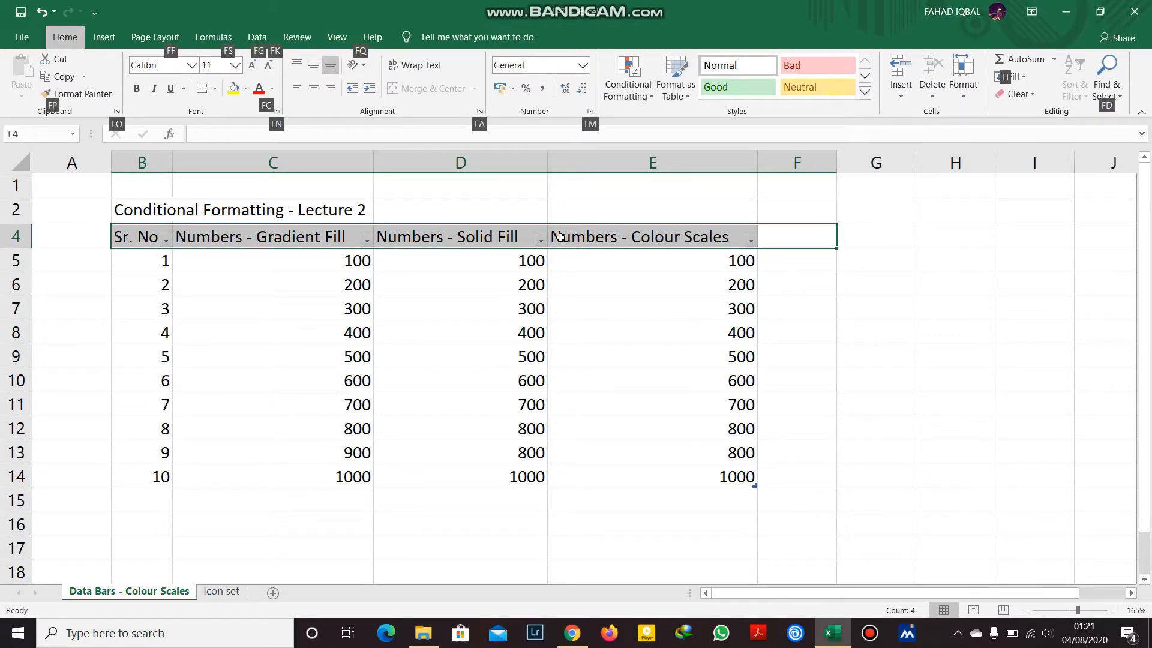
key("Escape")
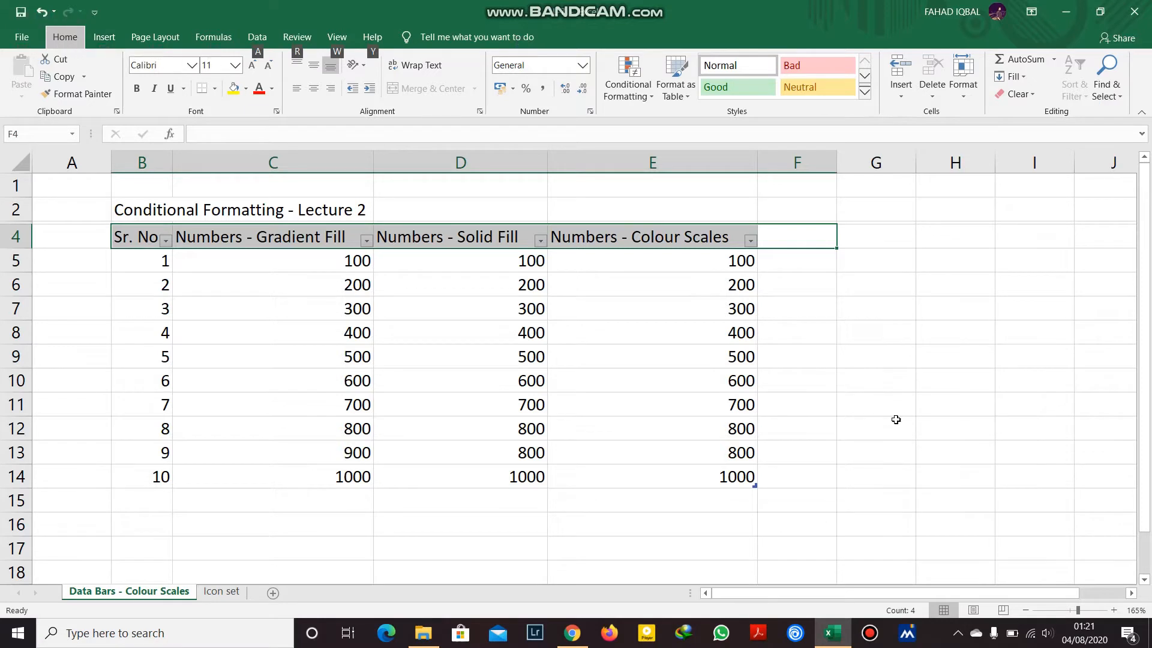
key("alt")
key("h")
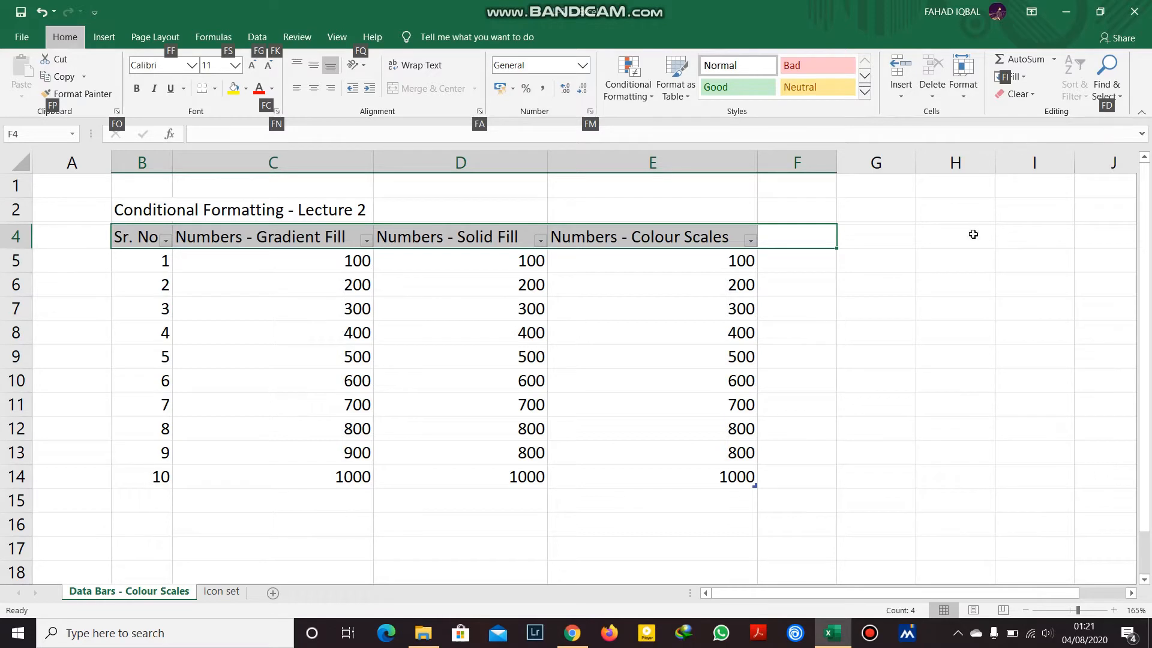
left_click(902, 263)
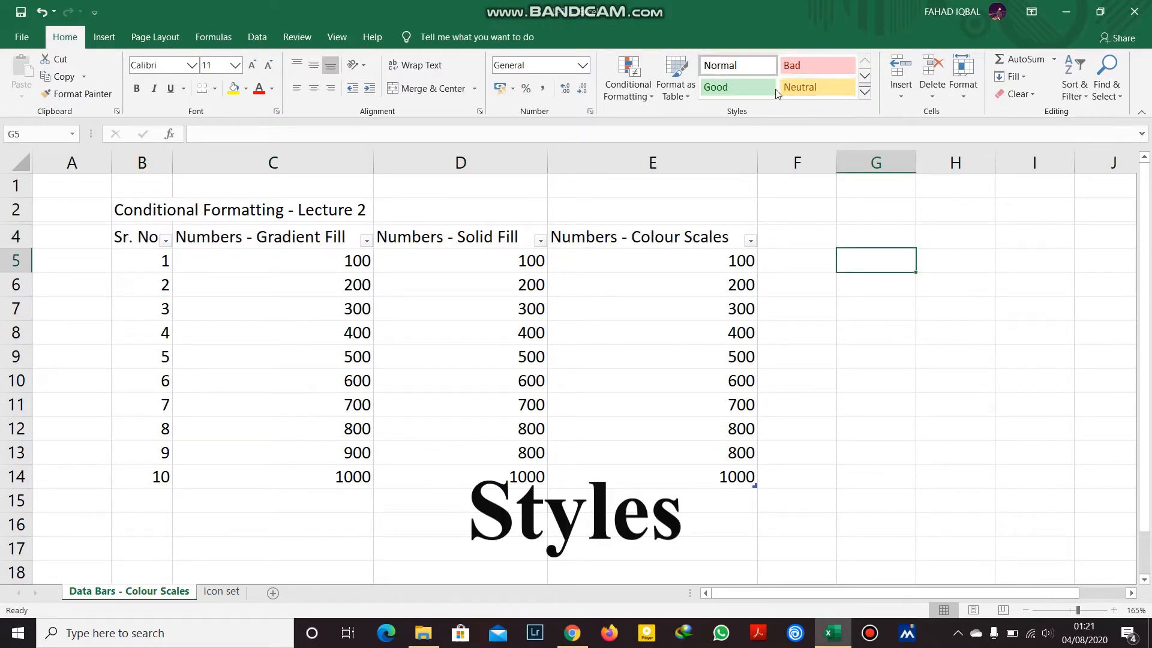
Select header row B4:E4 and expand the Cell Styles gallery.
left_click(149, 236)
left_click_drag(148, 236, 667, 248)
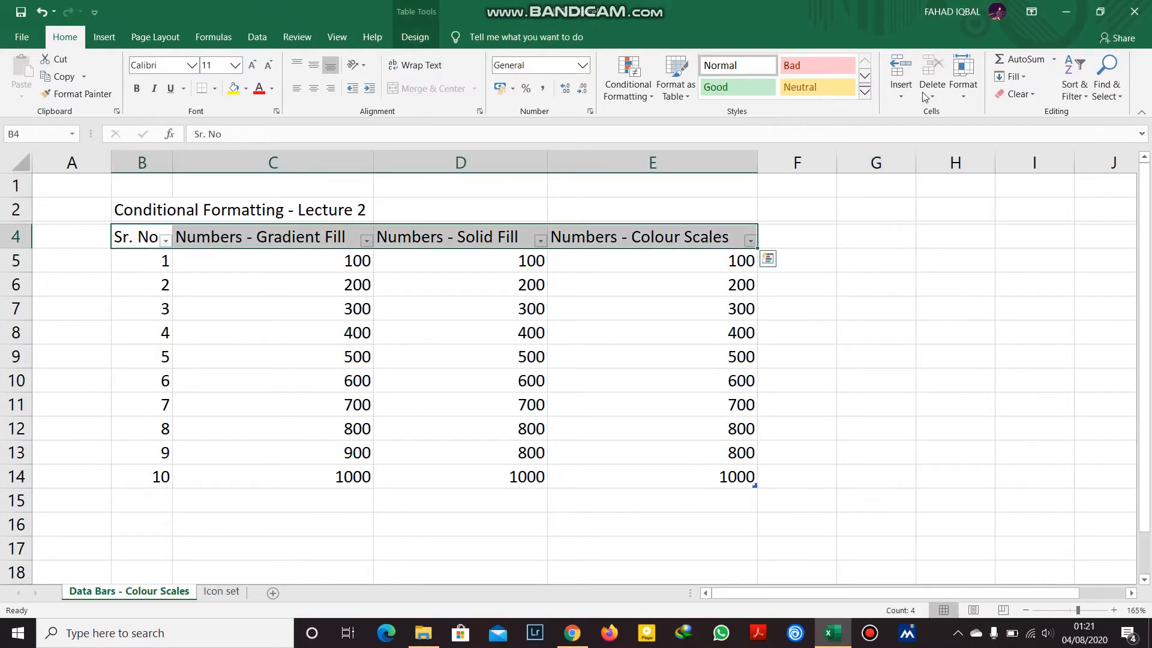
left_click(803, 63)
left_click(866, 92)
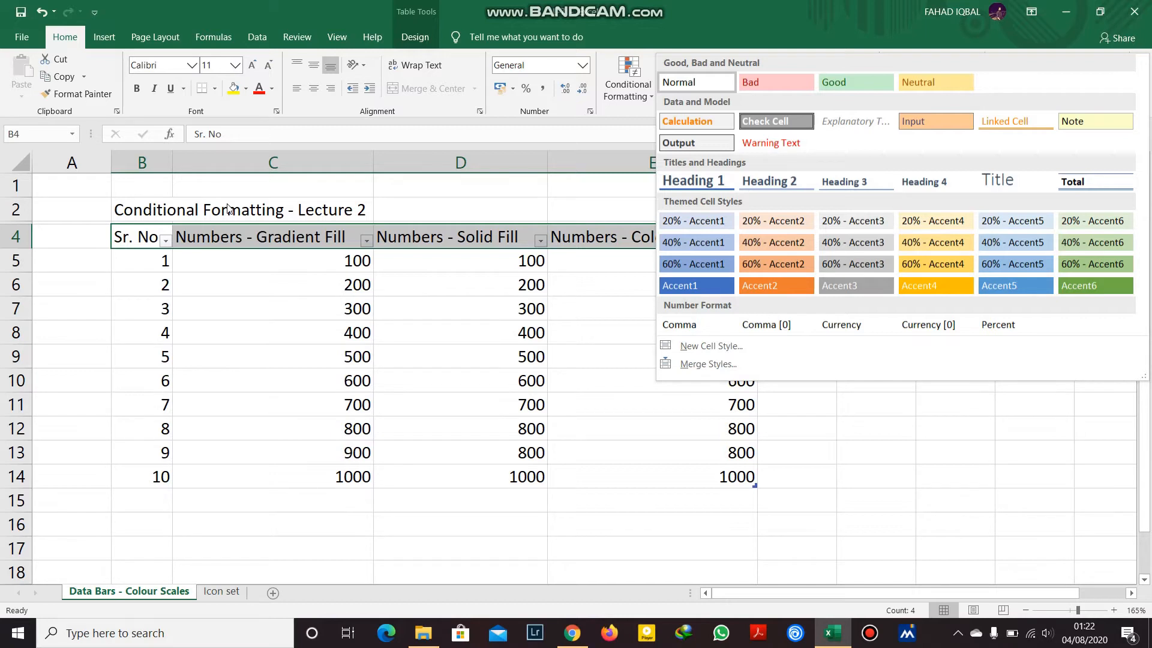
left_click(190, 207)
left_click_drag(148, 206, 224, 207)
left_click(433, 88)
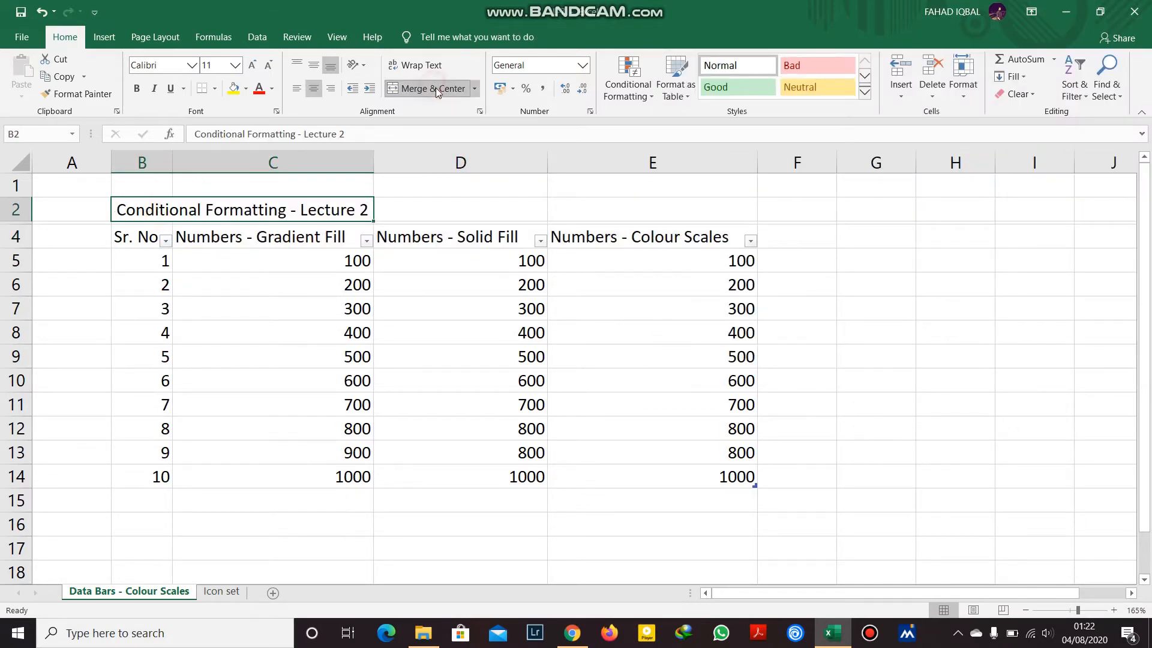
left_click(864, 92)
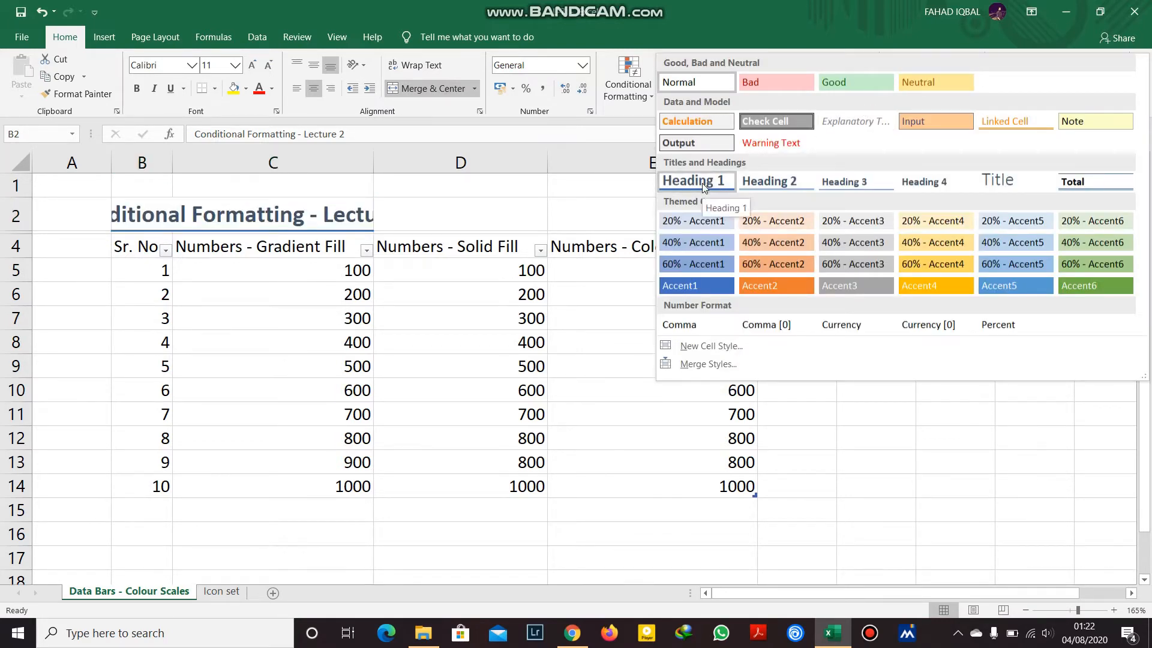
left_click(702, 183)
left_click_drag(374, 163, 531, 167)
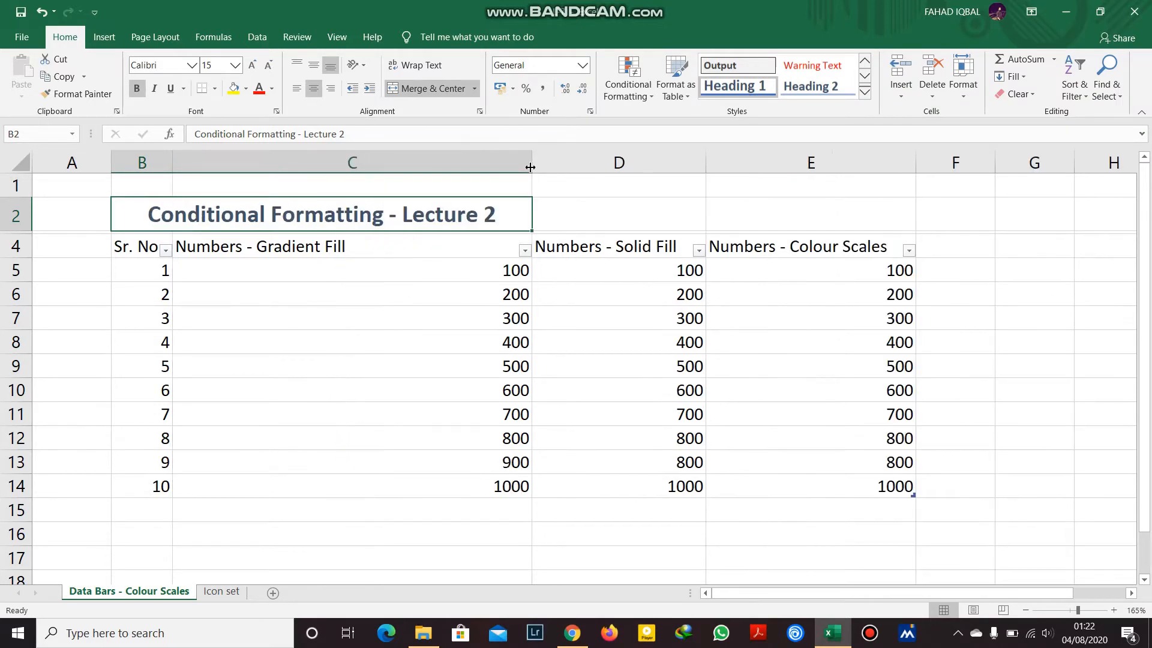
left_click(633, 198)
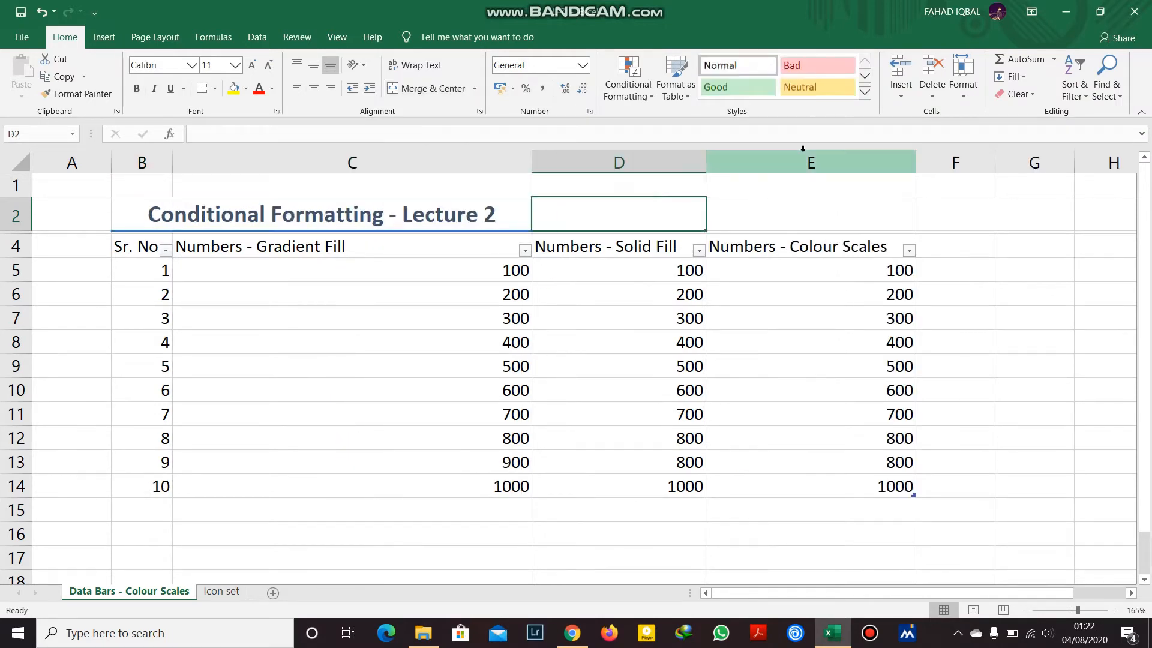
left_click(865, 92)
Select header row B4:E4 and apply the Heading 4 cell style.
left_click(94, 272)
left_click(227, 267)
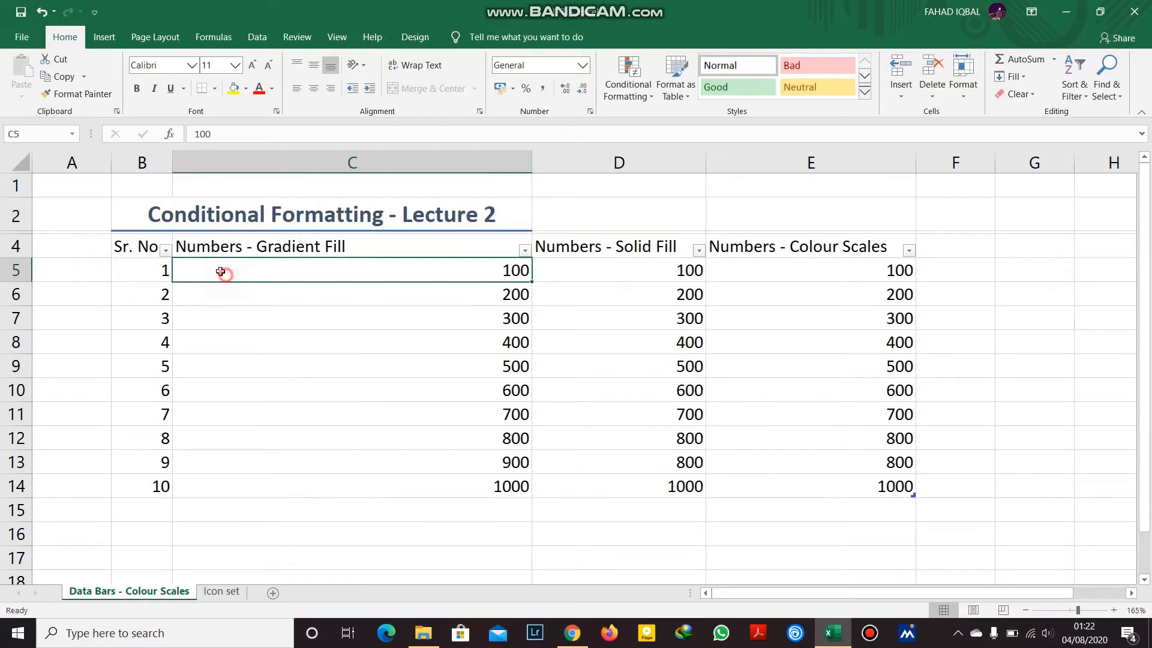
left_click_drag(147, 248, 833, 235)
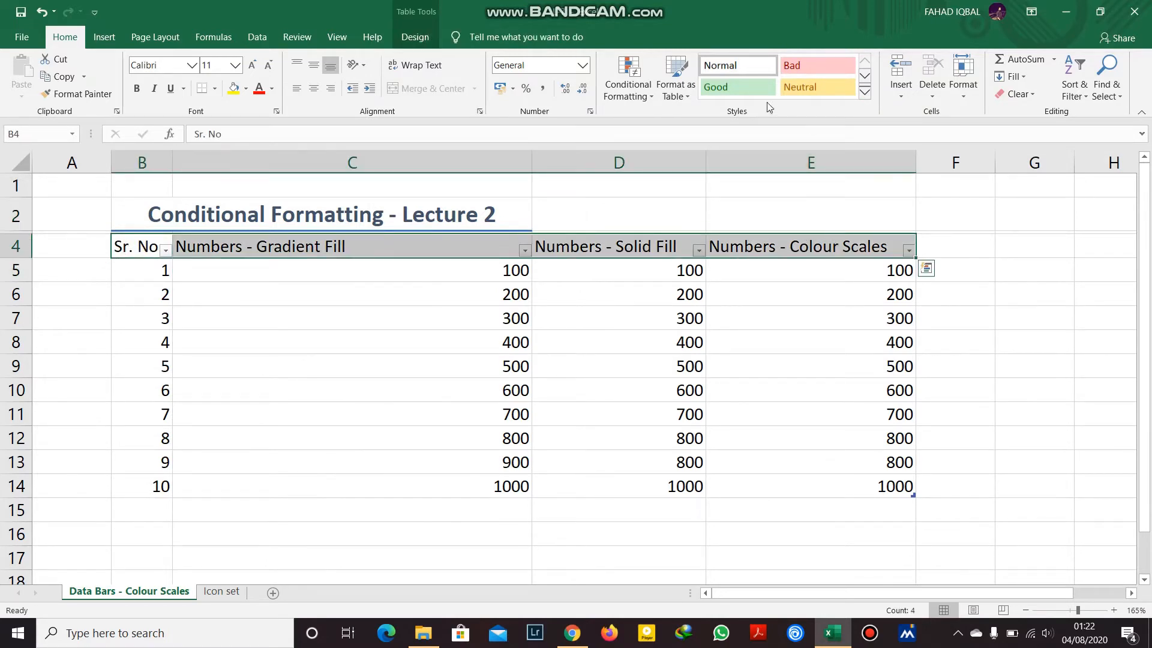
left_click(866, 93)
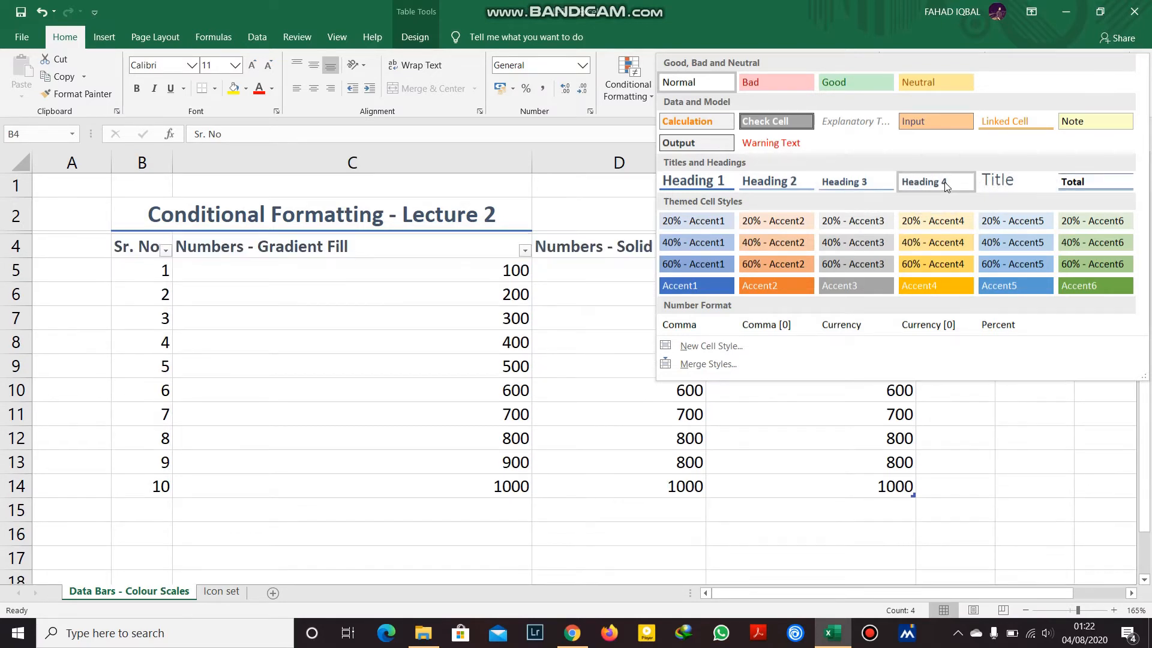
left_click(919, 187)
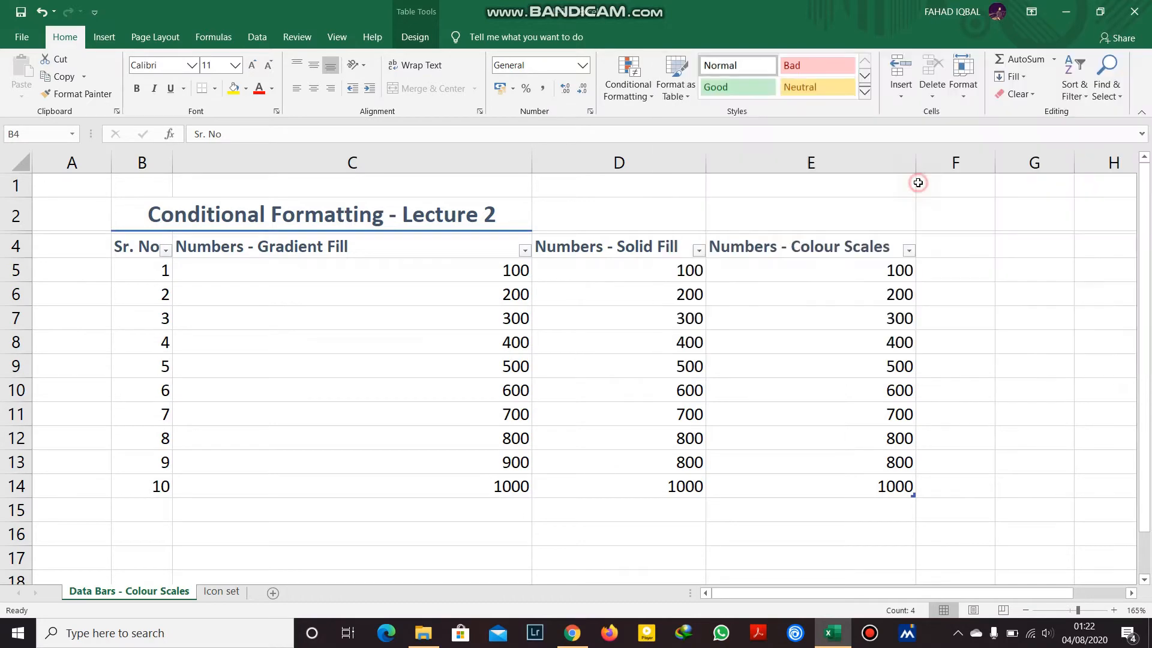
Replace it with the 40% - Accent6 cell style and reselect B4:E4.
left_click(865, 92)
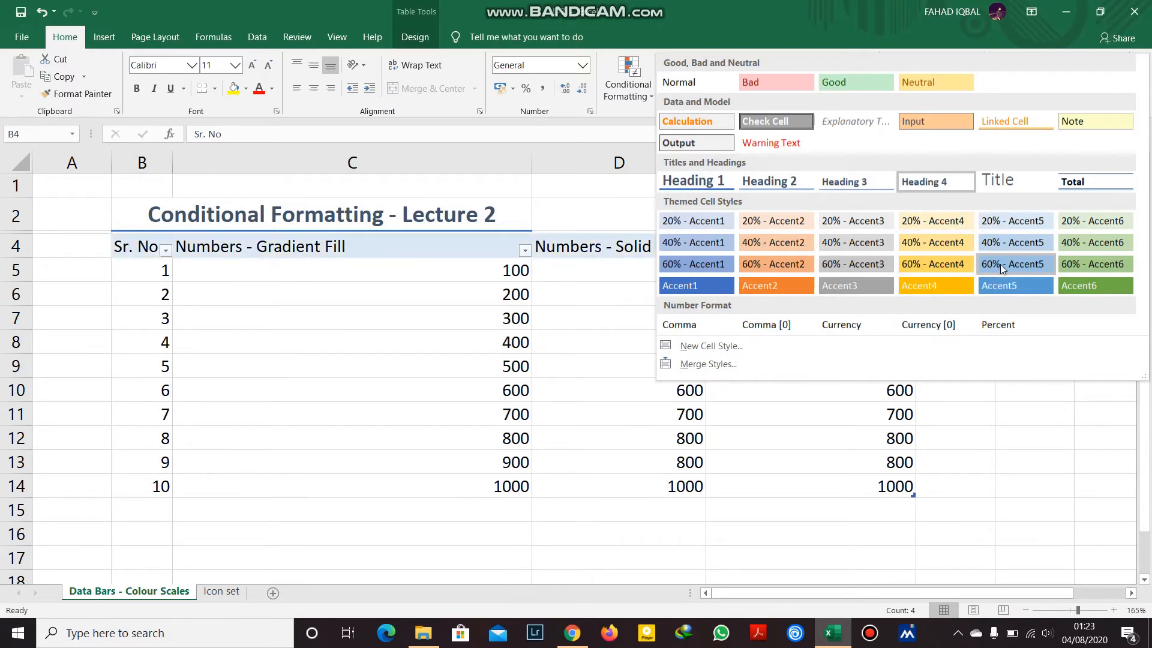
left_click(1079, 242)
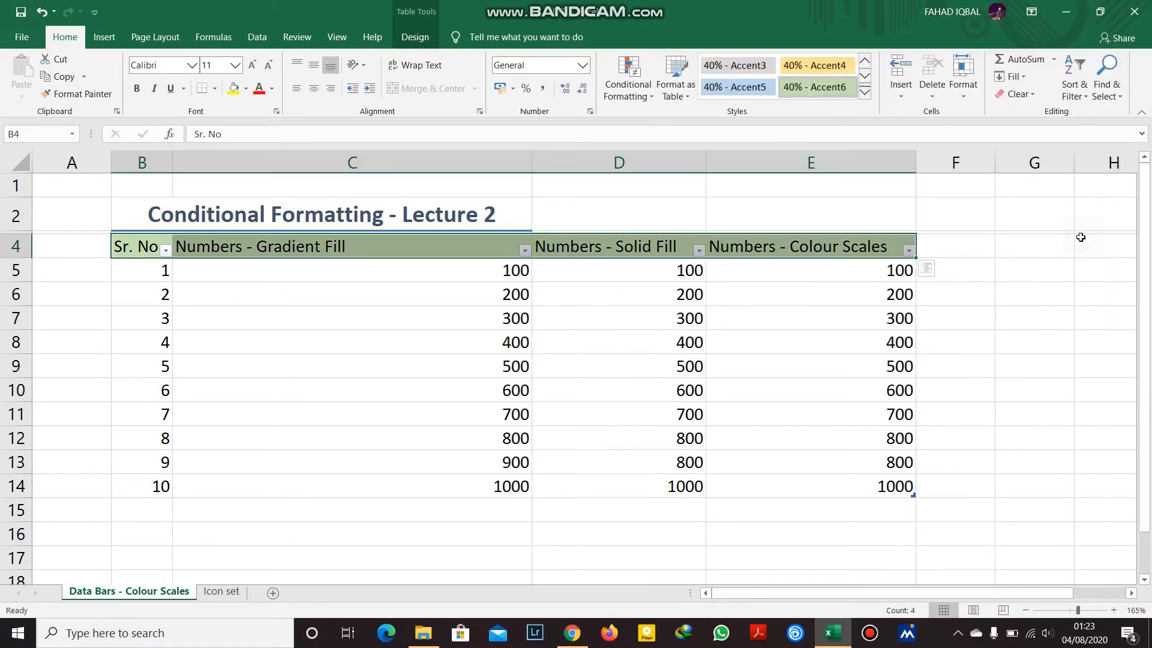
left_click(984, 341)
left_click_drag(869, 253, 144, 245)
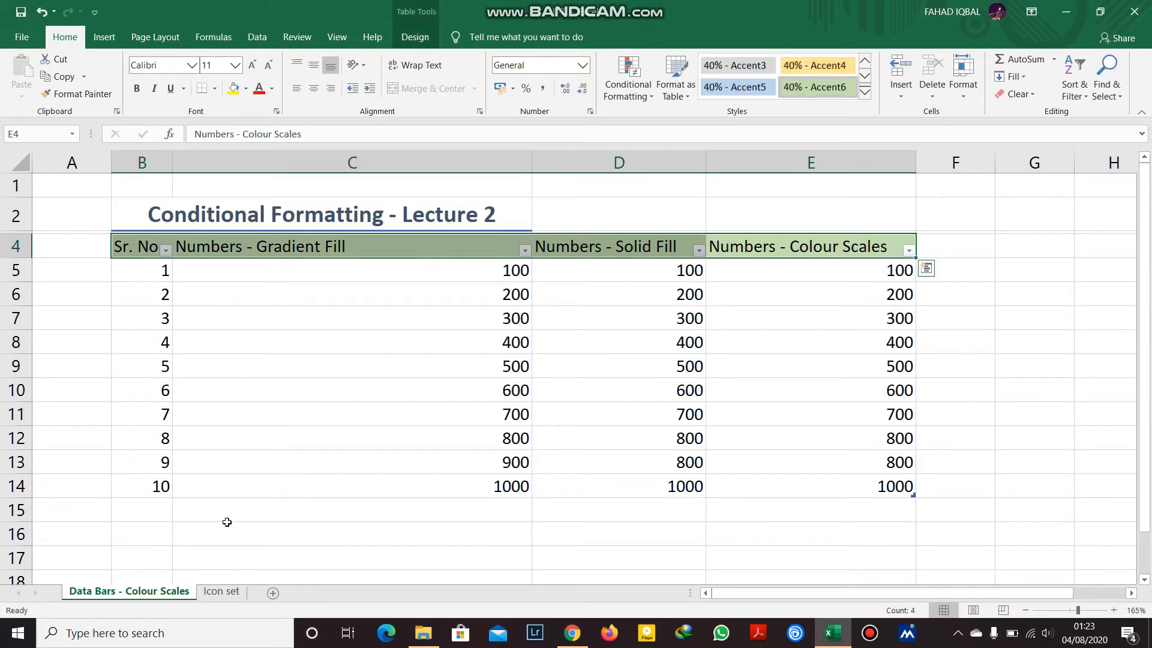
On the Icon set sheet, apply 40% - Accent6 then Heading 3 to header cells B4:D4.
left_click(221, 591)
left_click_drag(159, 240, 444, 243)
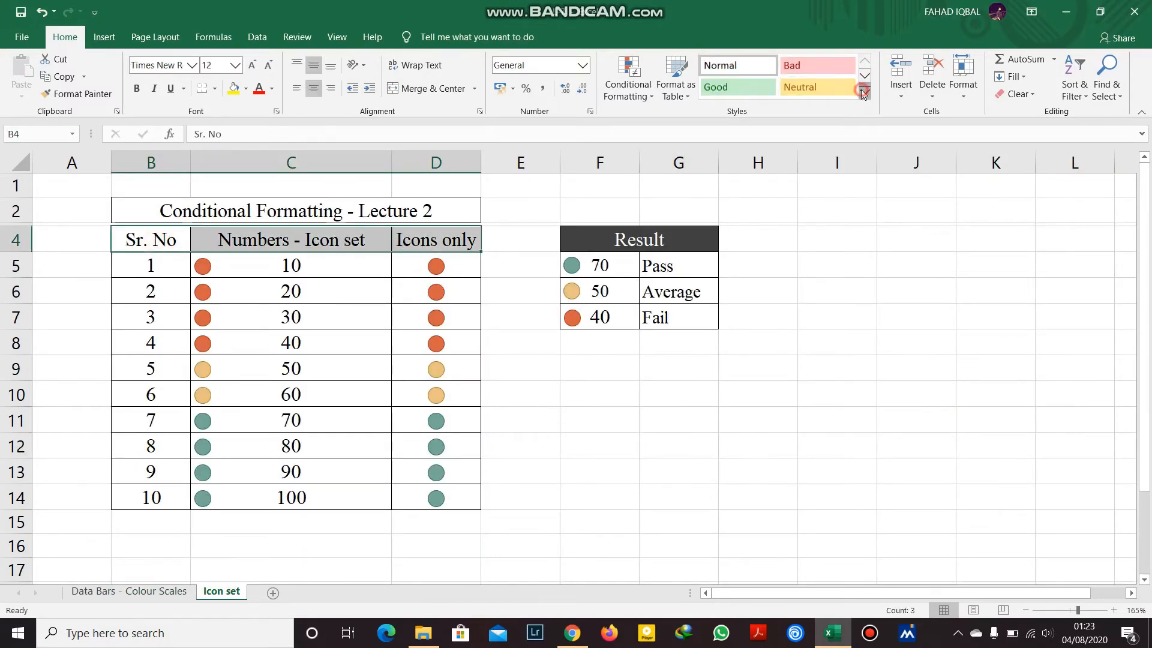
left_click(863, 93)
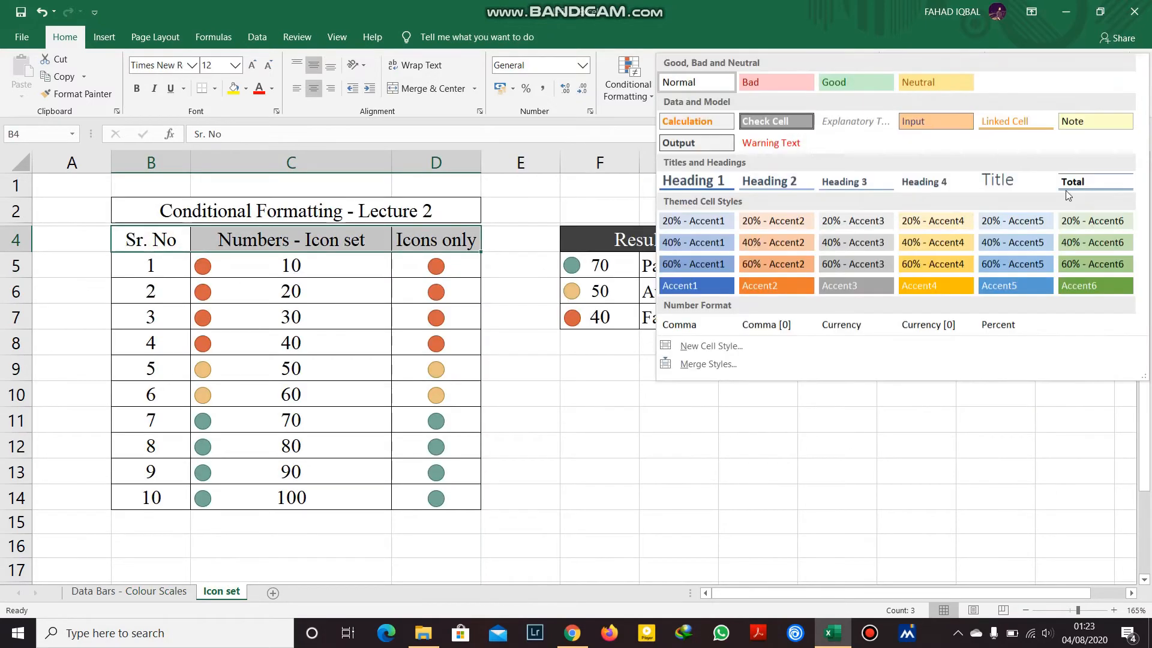
left_click(1091, 244)
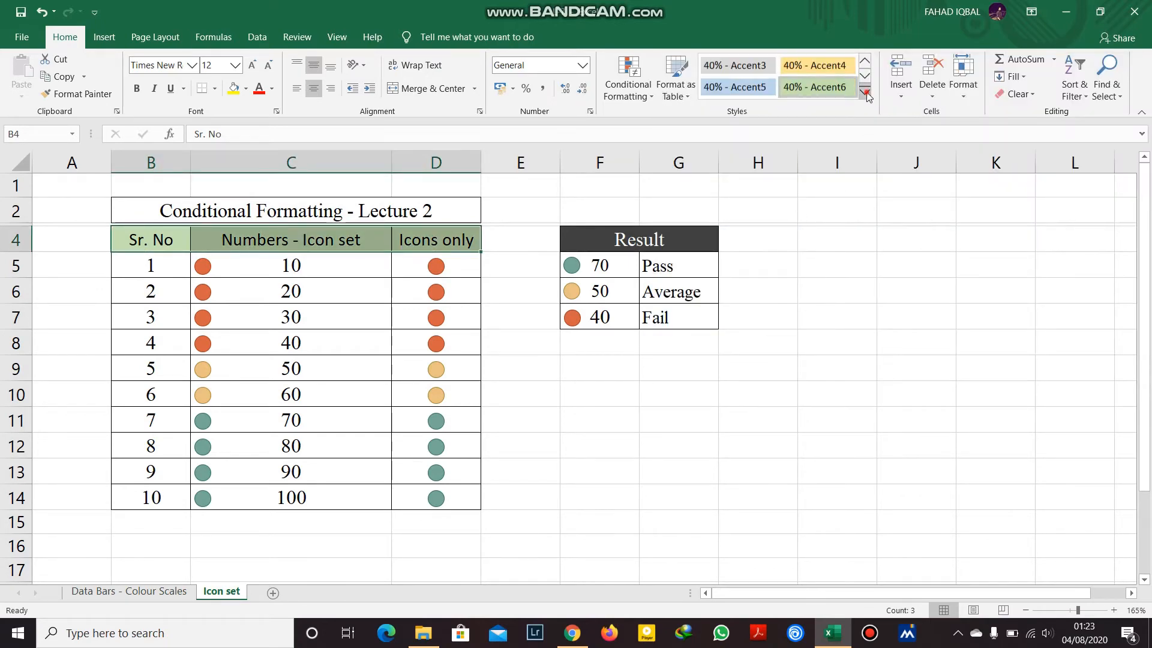
left_click(863, 93)
left_click(873, 189)
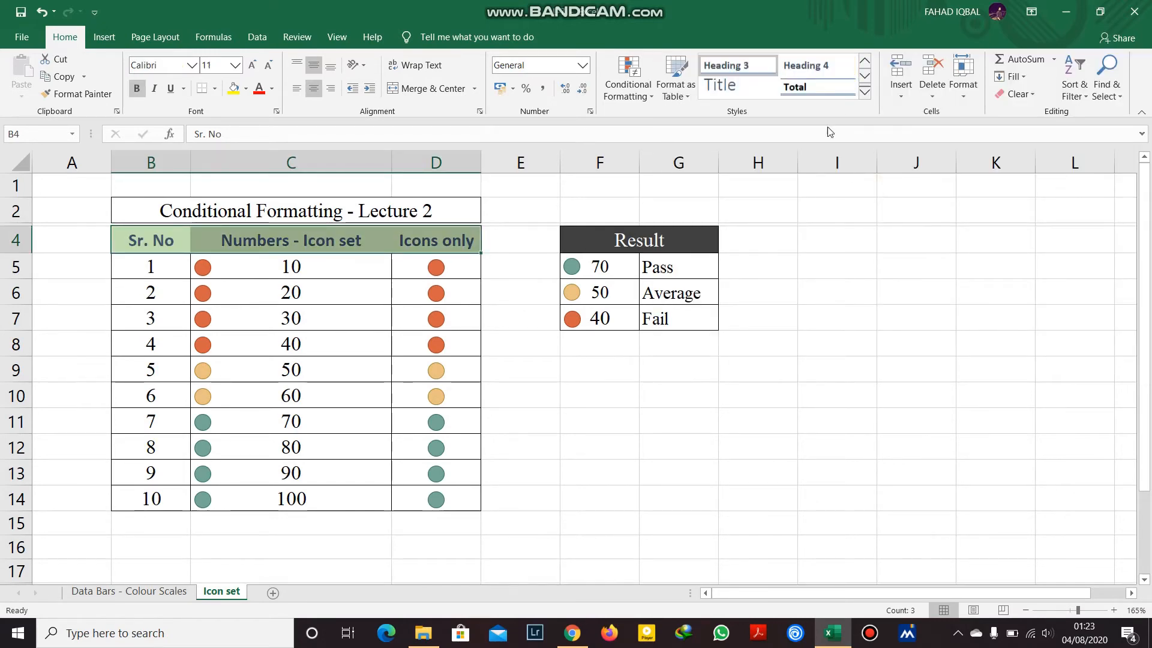
Start modifying the 40% - Accent6 cell style and set its horizontal alignment to Center.
left_click(865, 92)
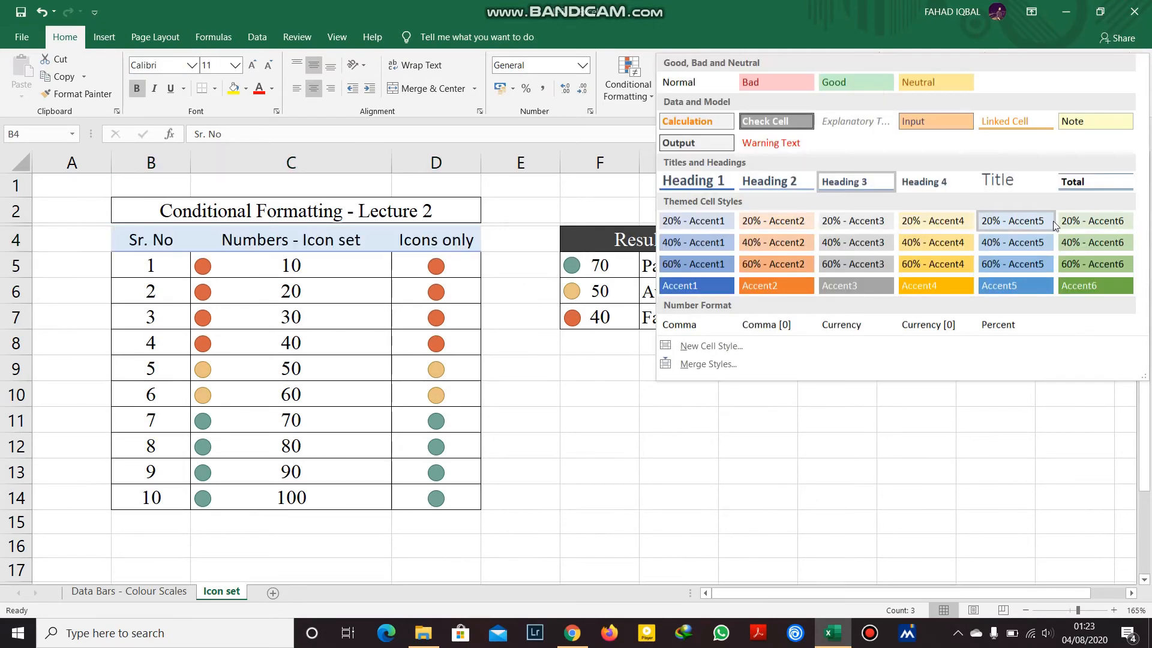
right_click(1085, 243)
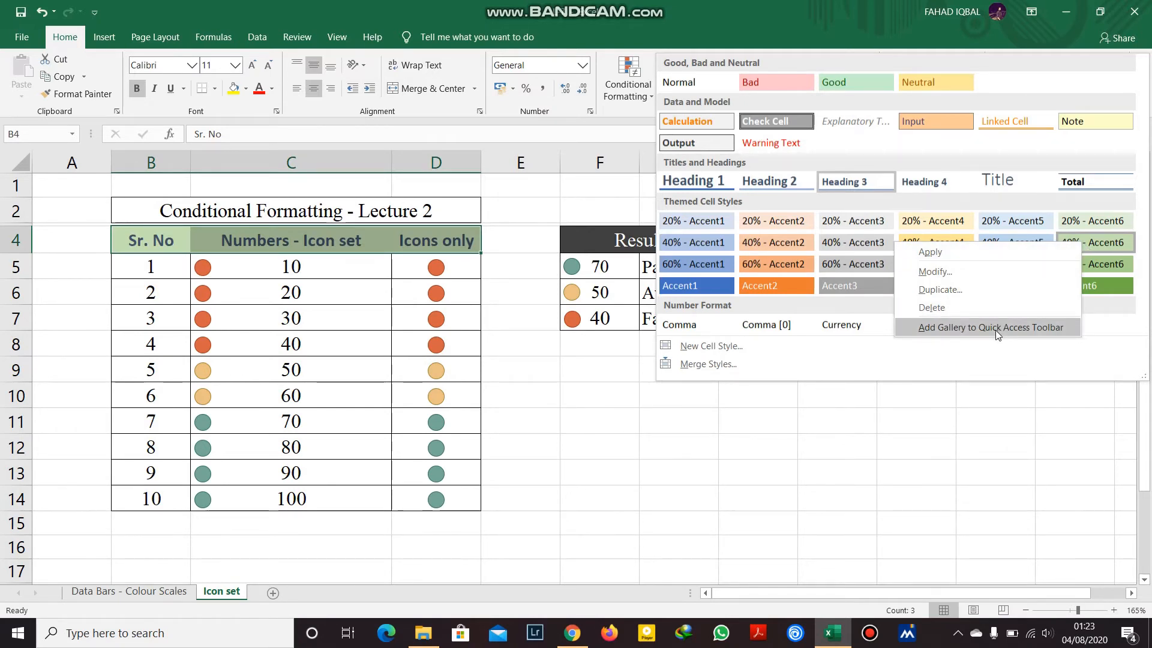
key("Escape")
key("Escape")
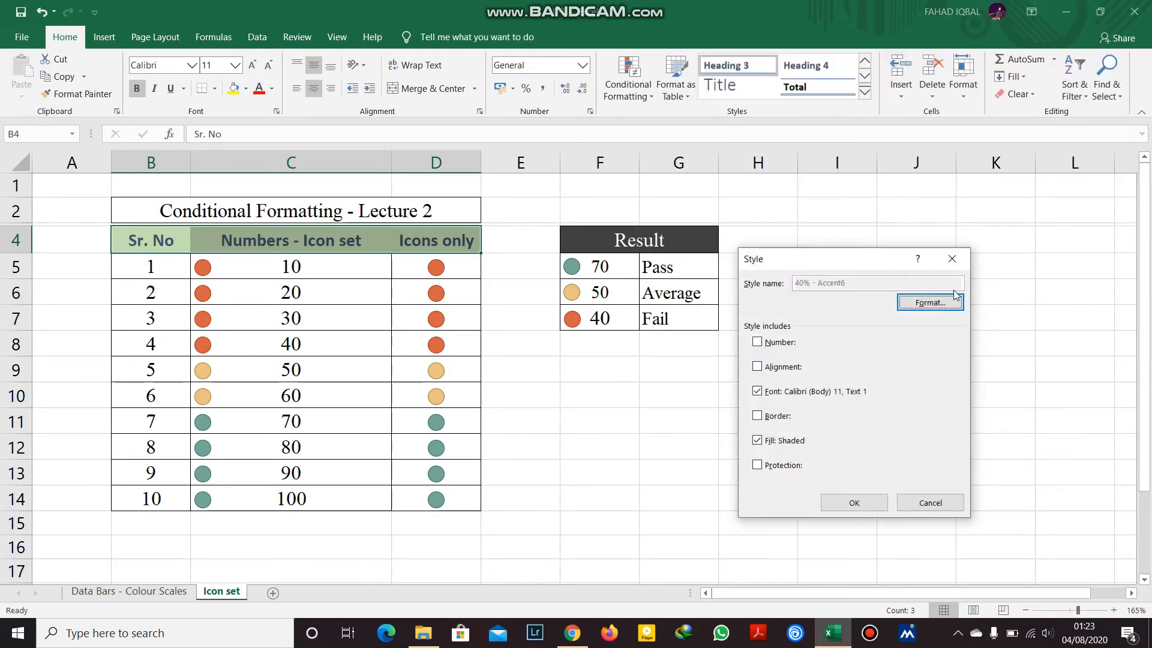
left_click(947, 304)
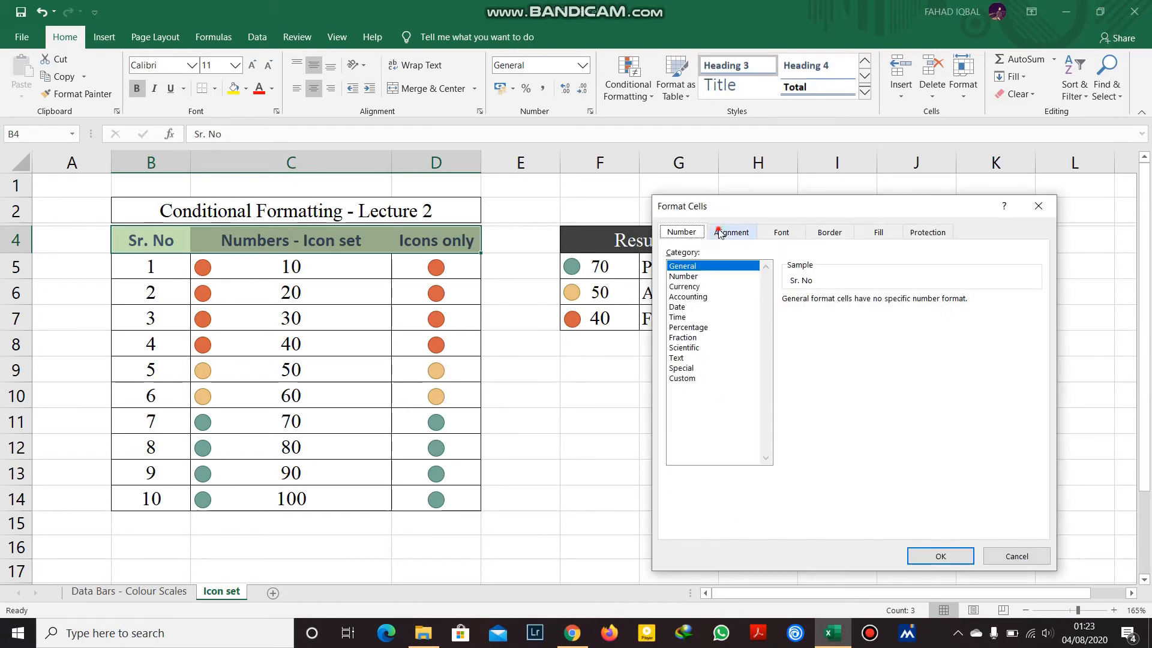
left_click(723, 233)
left_click(773, 283)
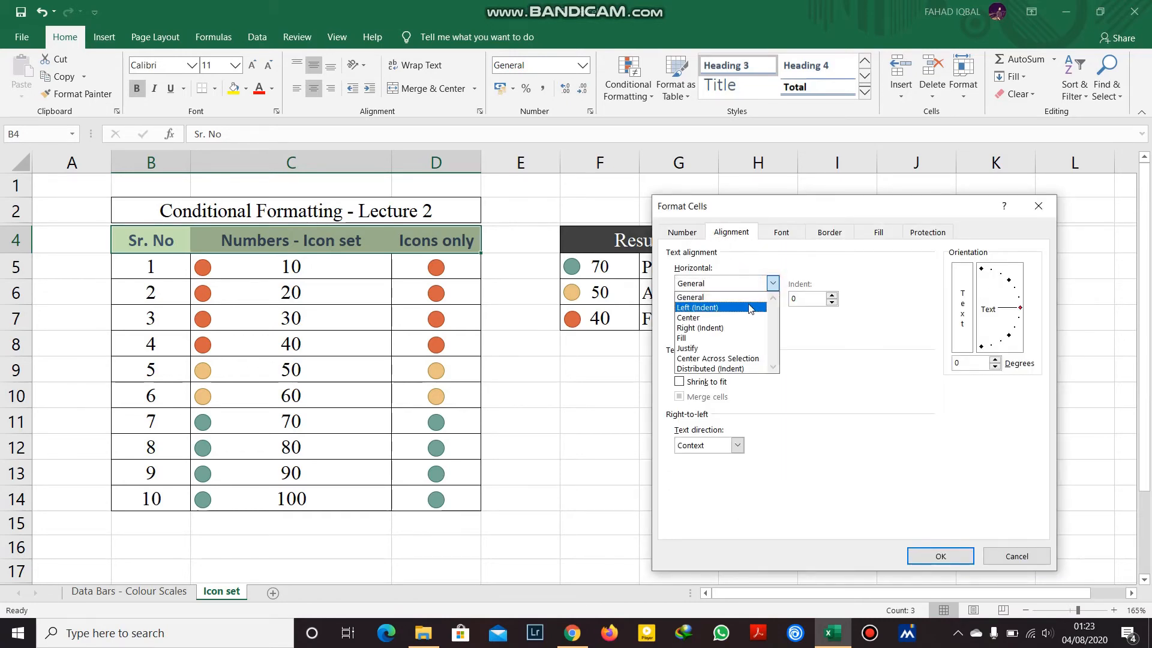
left_click(744, 318)
Set the style's font to Vladimir Script, Bold.
left_click(781, 233)
left_click(826, 297)
left_click_drag(827, 302, 823, 316)
left_click(752, 302)
left_click(742, 303)
left_click(784, 322)
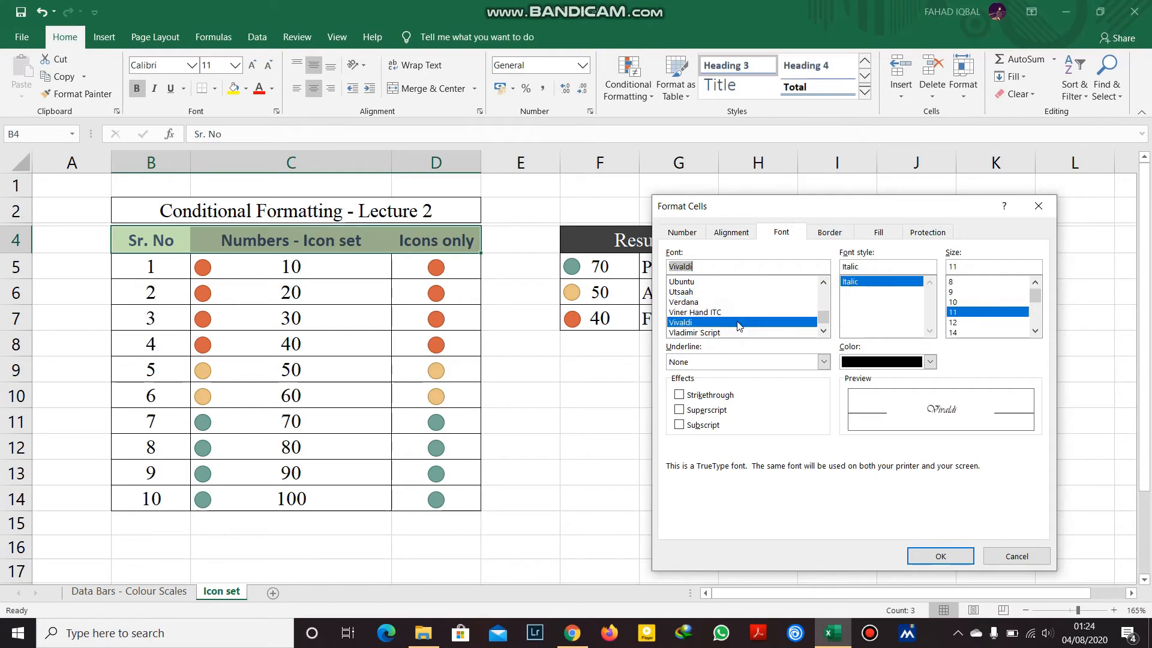
left_click(751, 333)
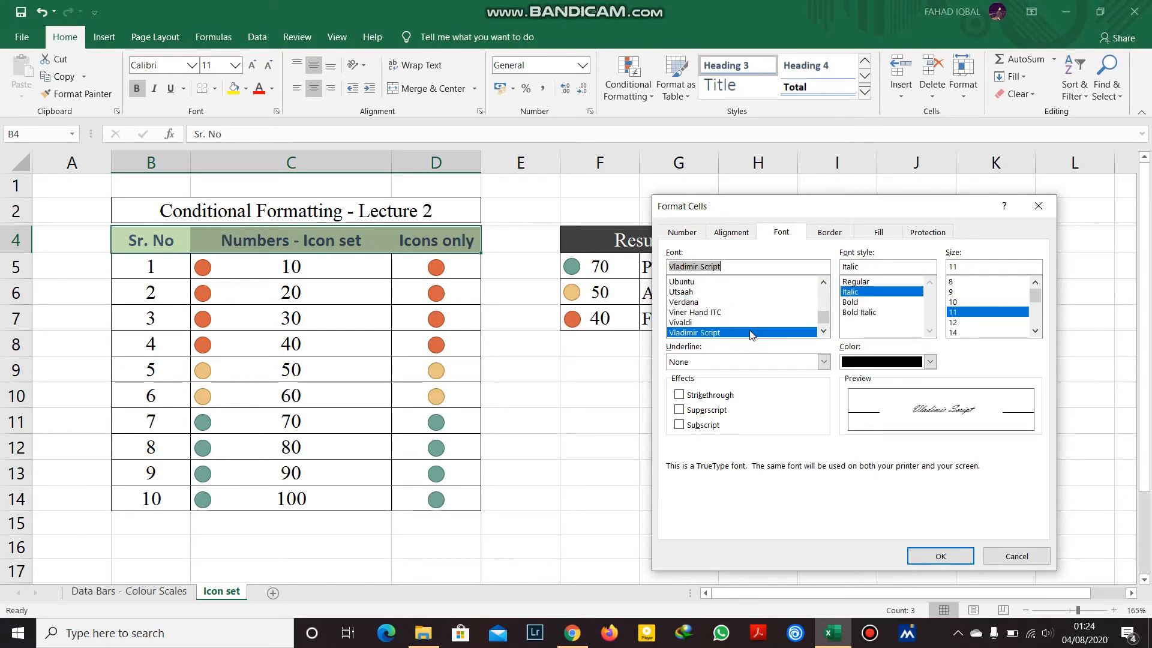
left_click(874, 301)
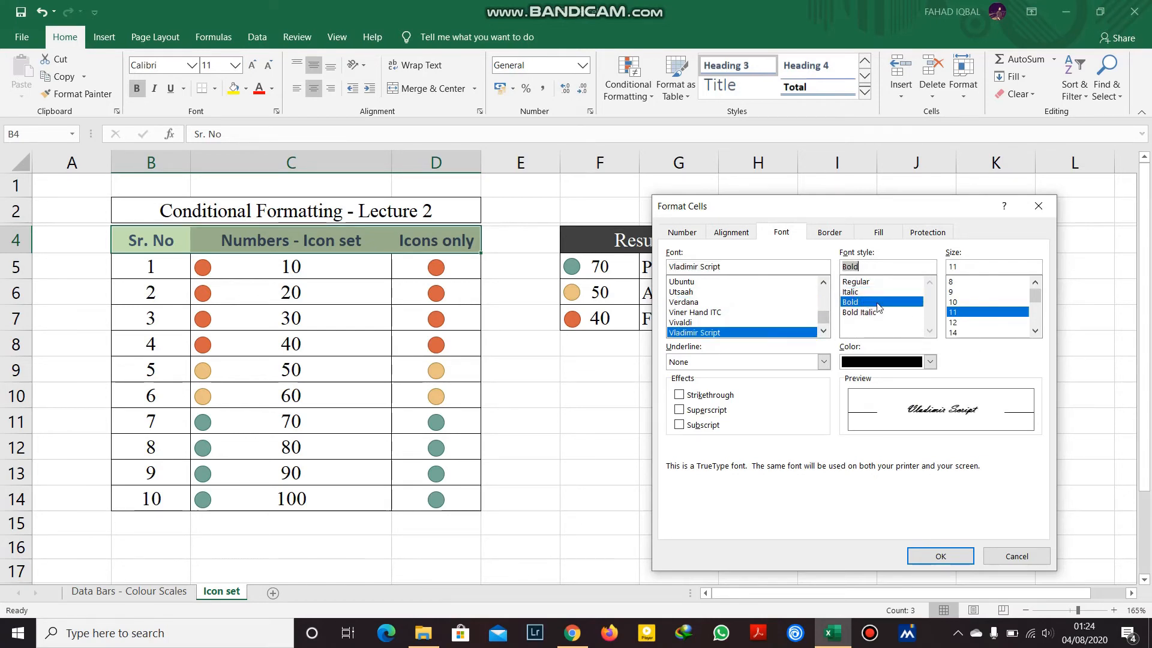
Give the style a gold fill and save the modified 40% - Accent6 style.
left_click(829, 234)
left_click(879, 233)
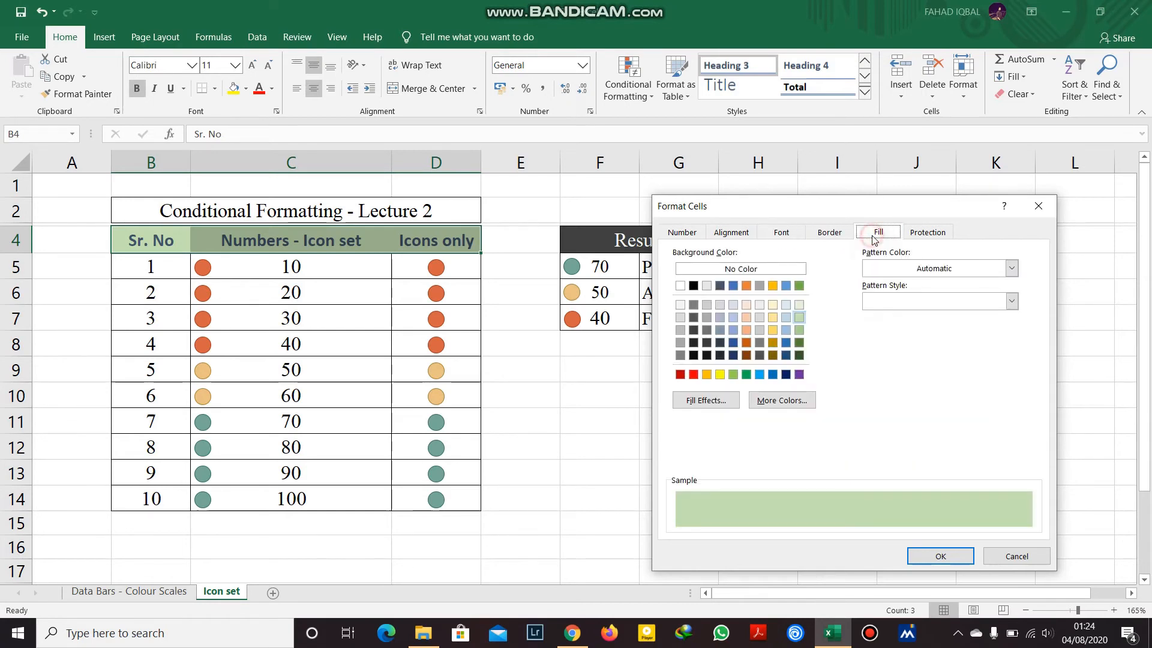
left_click(707, 375)
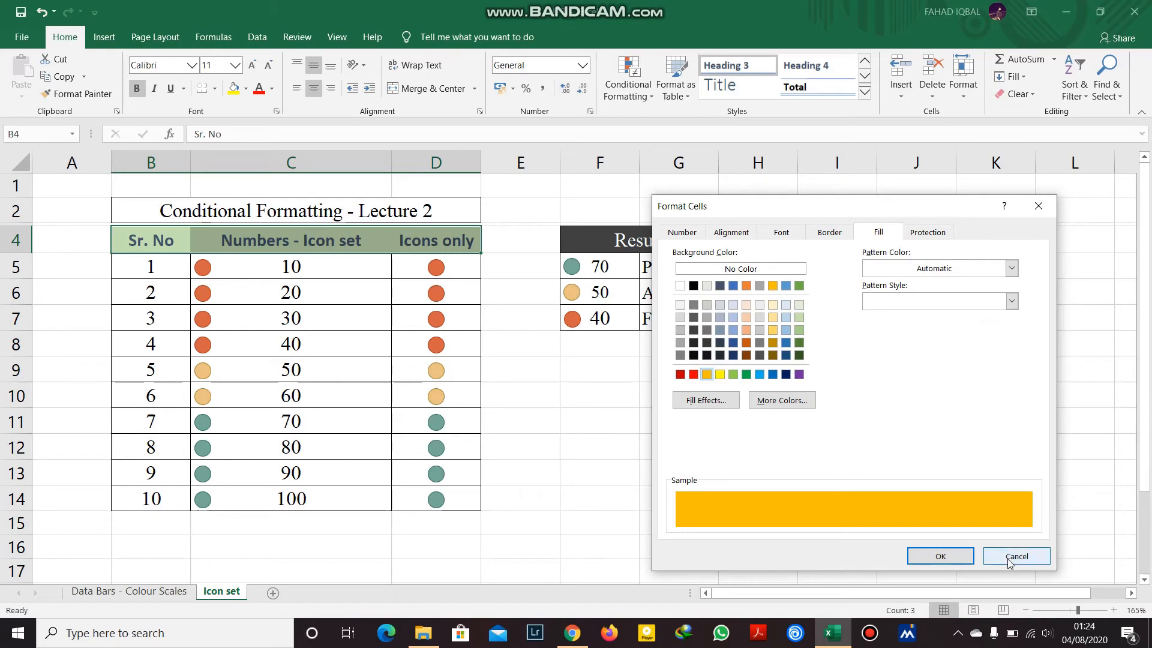
left_click(939, 556)
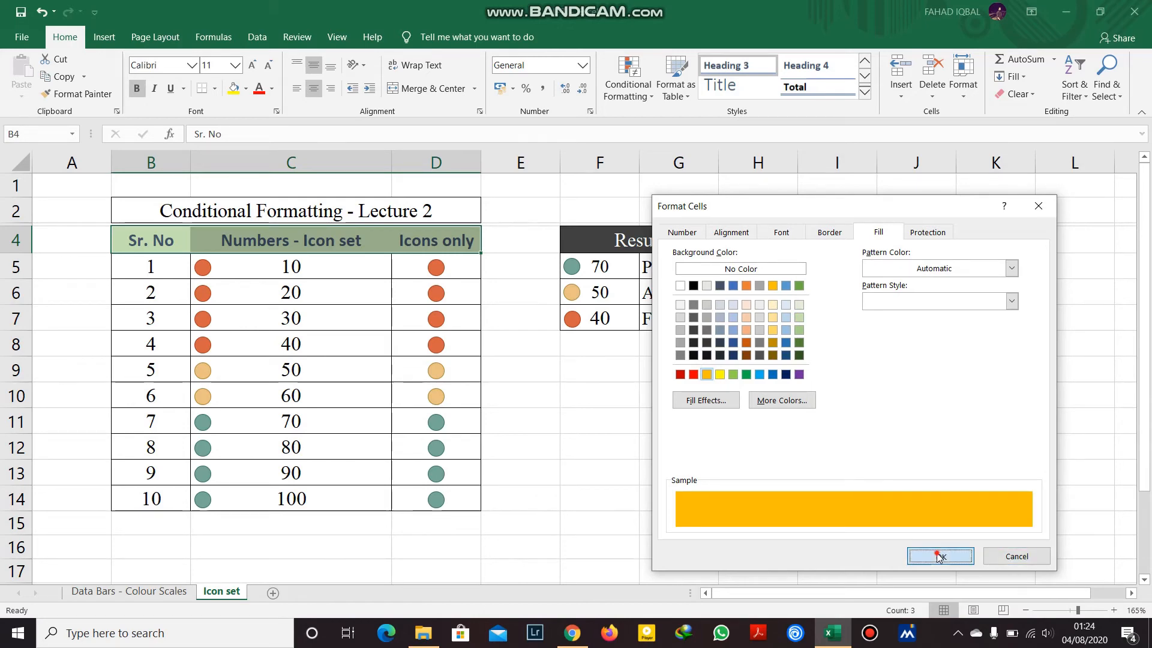
left_click(852, 503)
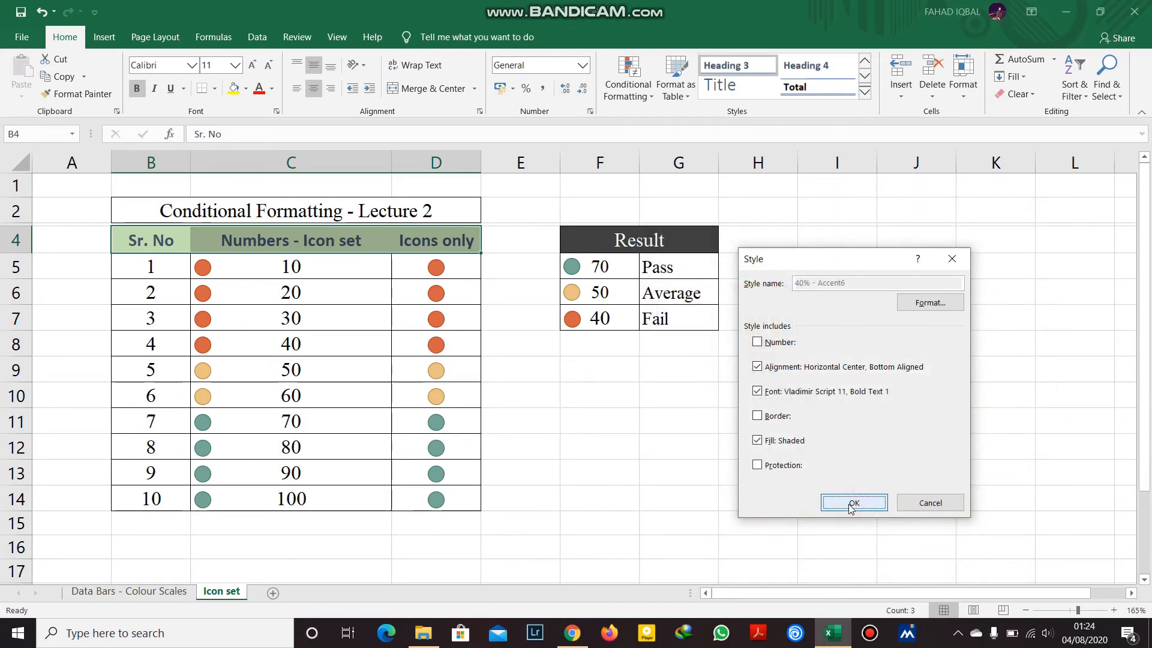
Apply the redefined gold Vladimir Script 40% - Accent6 style to header cells B4:D4.
left_click(567, 396)
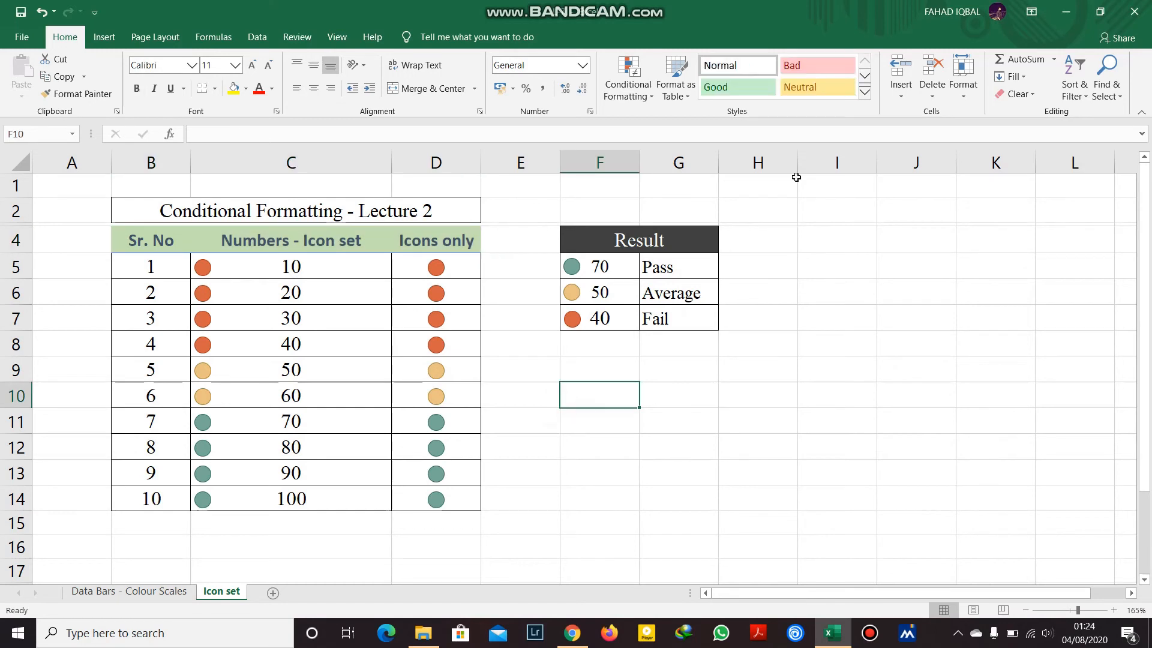
left_click_drag(150, 246, 436, 243)
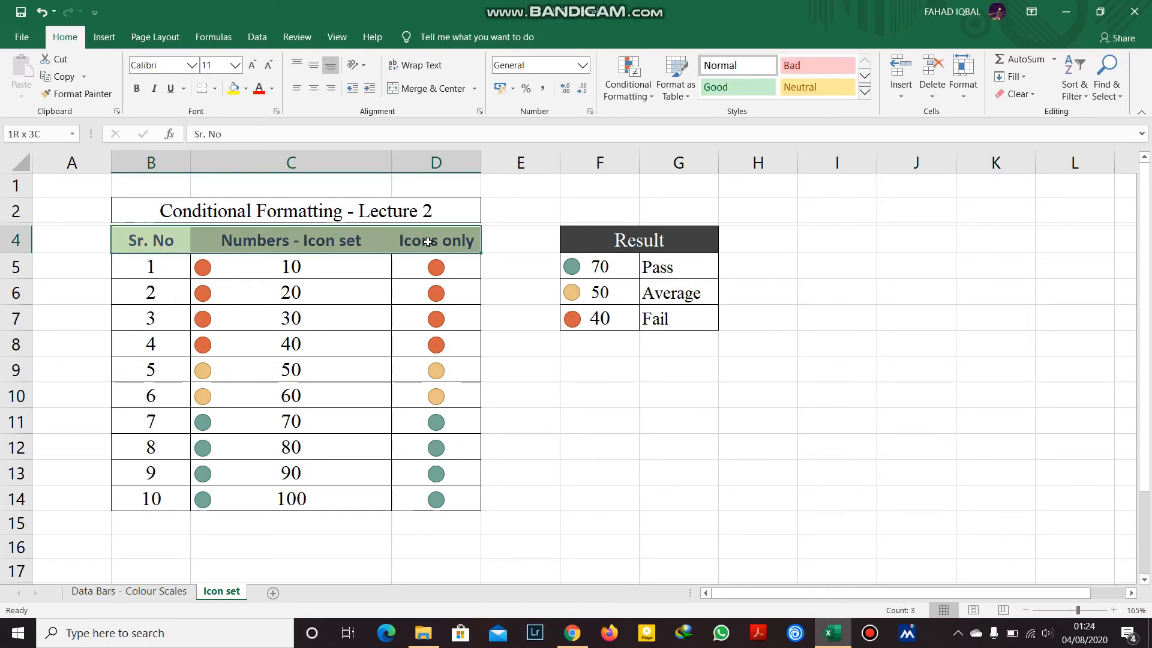
left_click(865, 94)
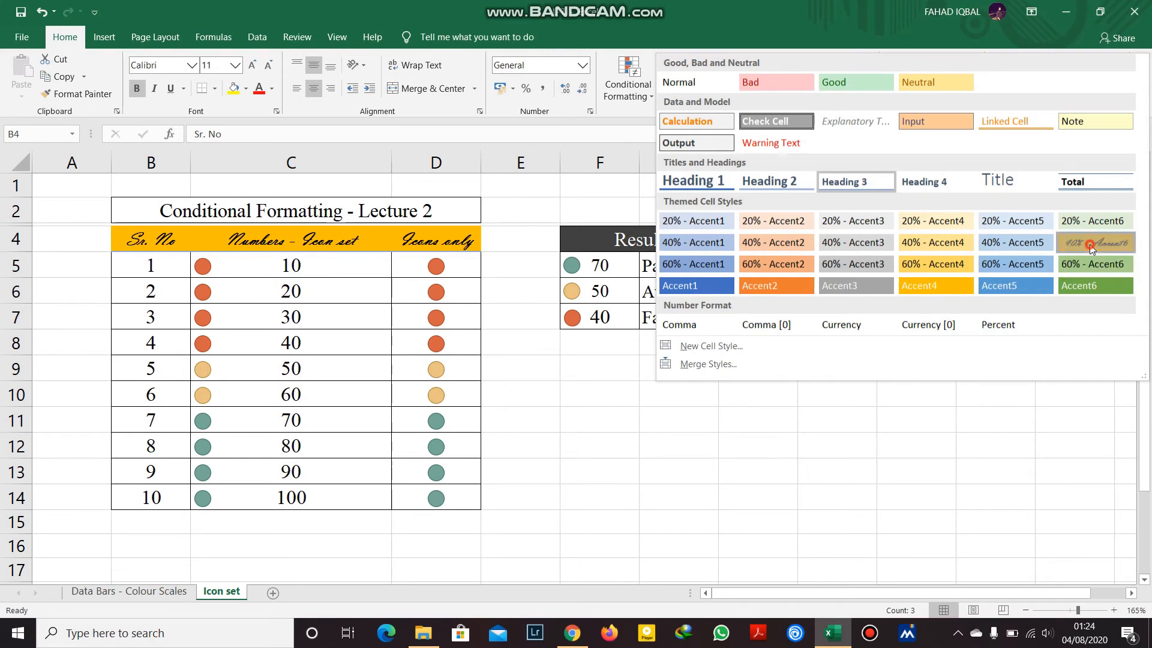
left_click(1089, 243)
left_click(1054, 288)
left_click_drag(150, 239, 436, 240)
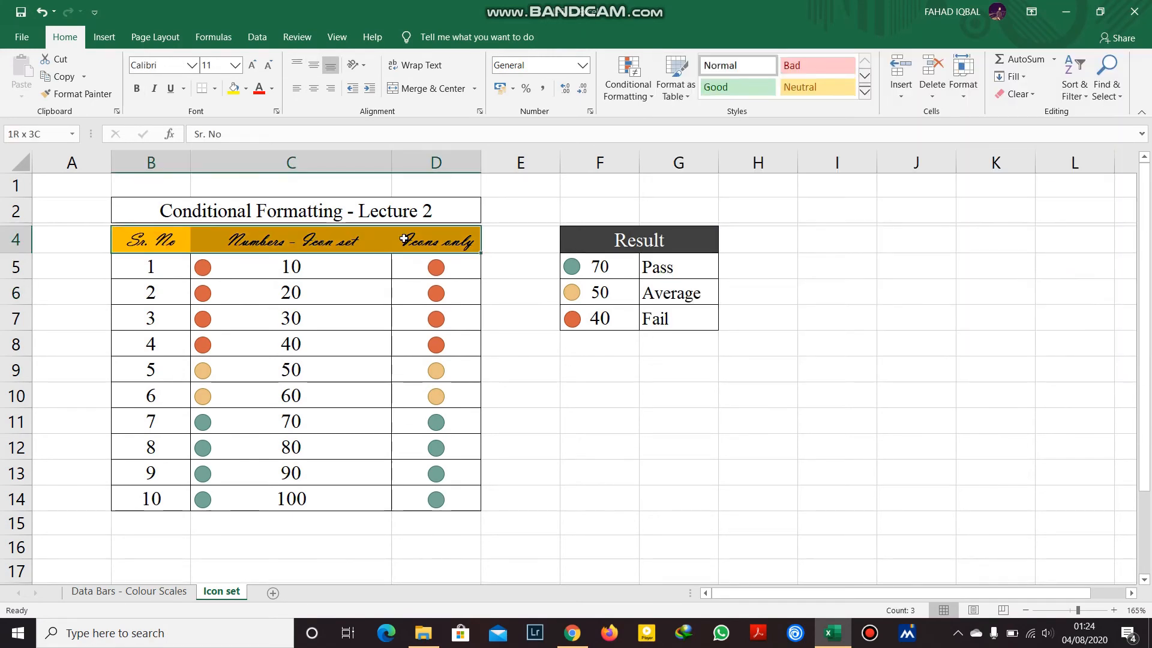
left_click(865, 95)
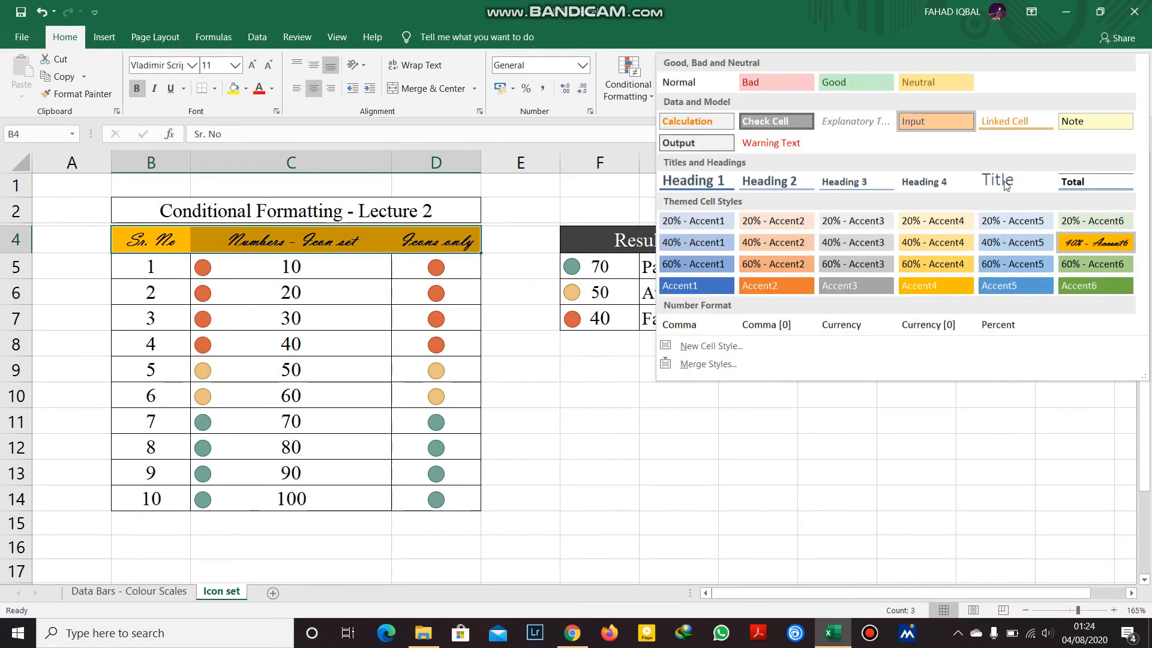
left_click(1082, 240)
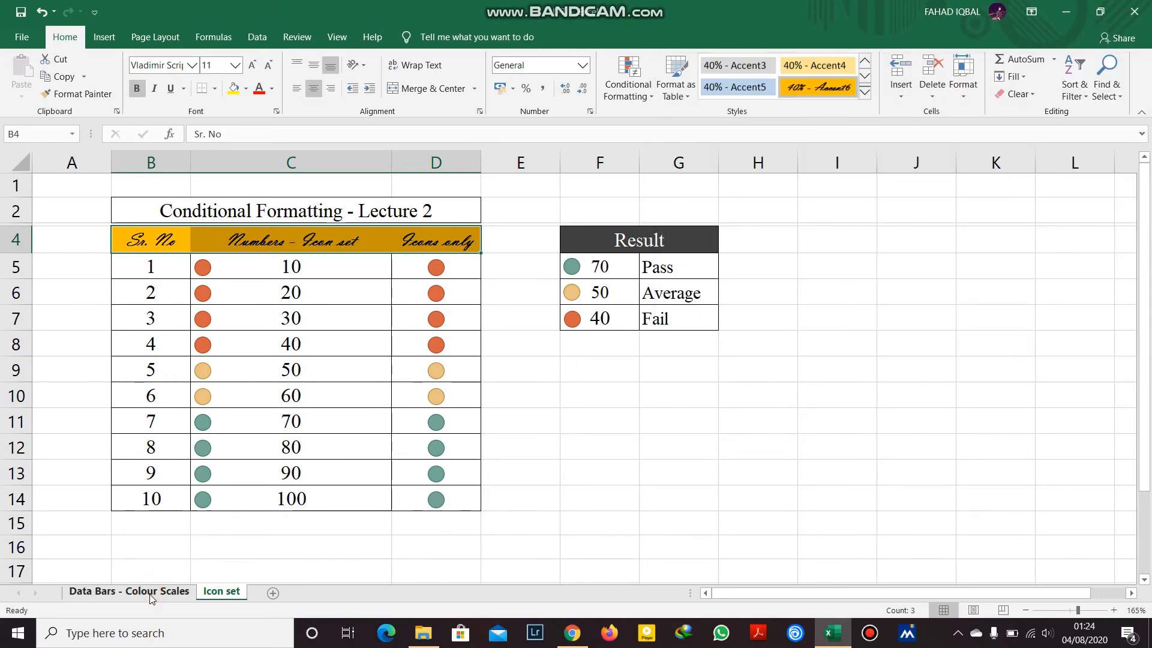
Return to the Data Bars - Colour Scales sheet and select the Conditional Formatting - Lecture 2 title cell.
left_click(150, 592)
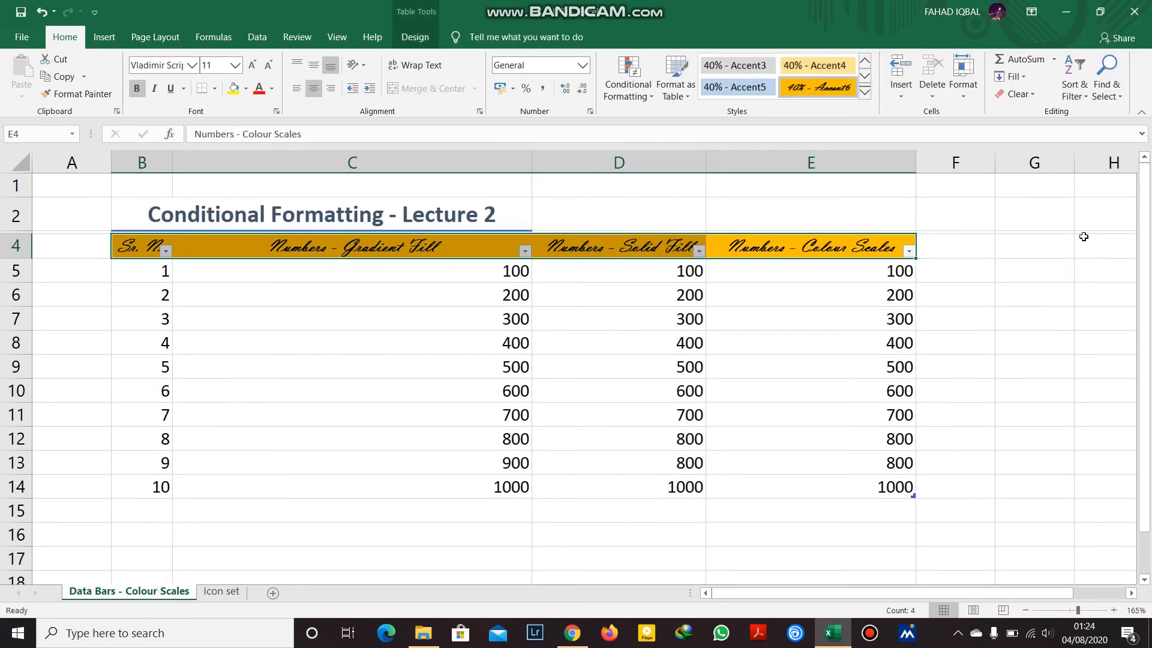
left_click(864, 92)
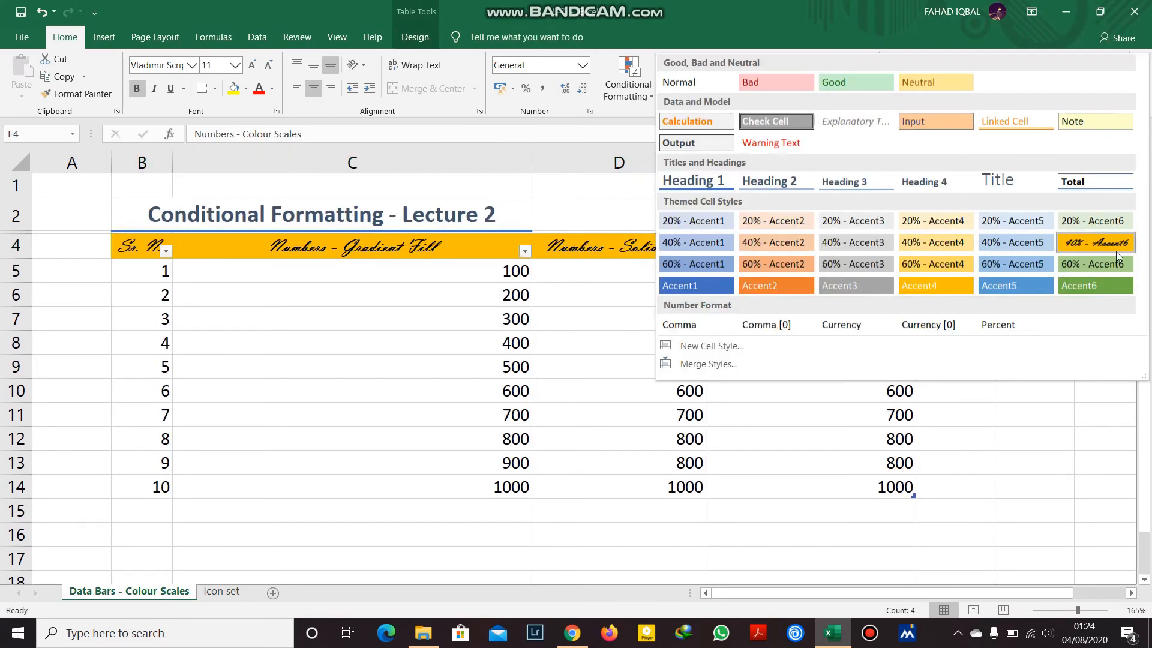
left_click(277, 301)
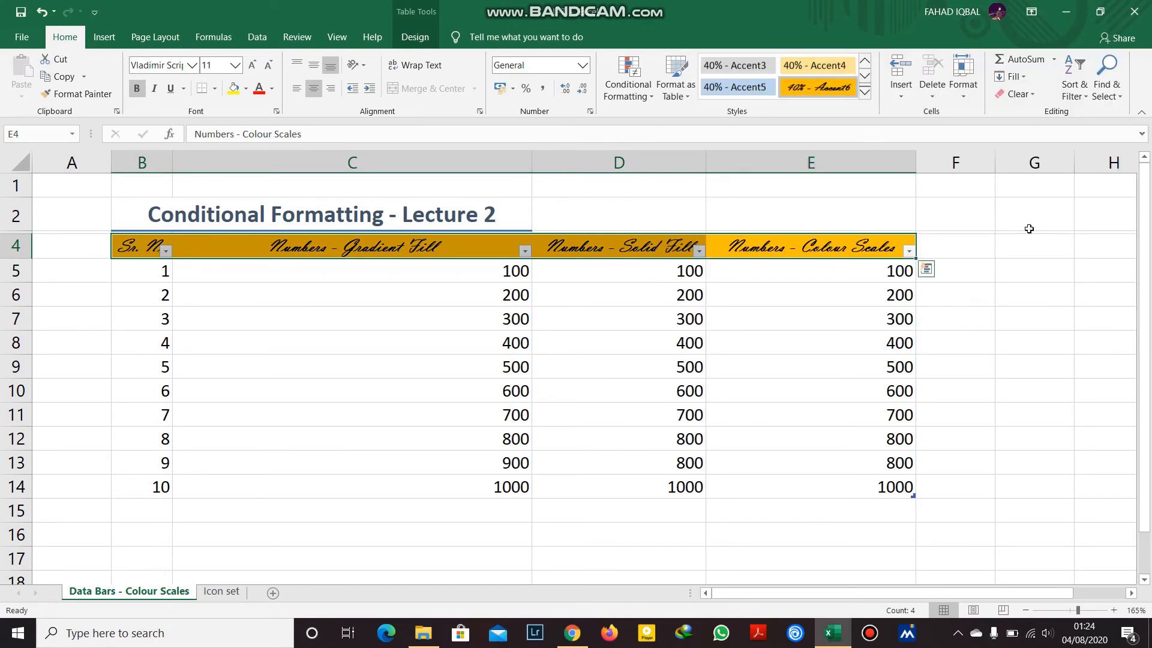
left_click(875, 277)
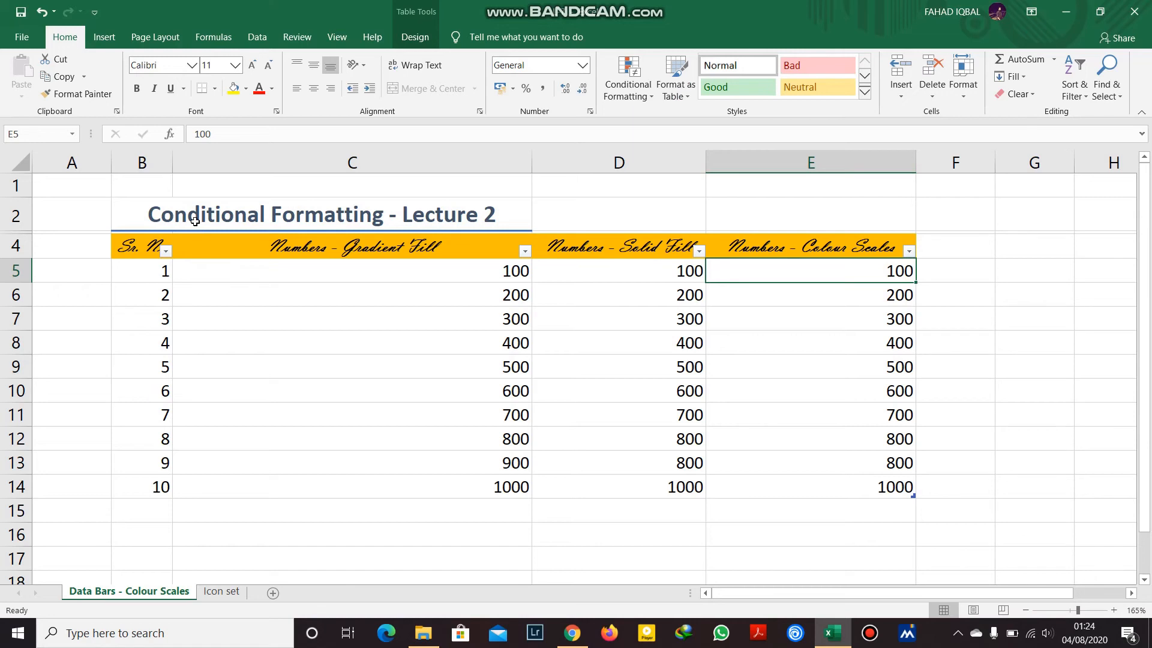
left_click(254, 218)
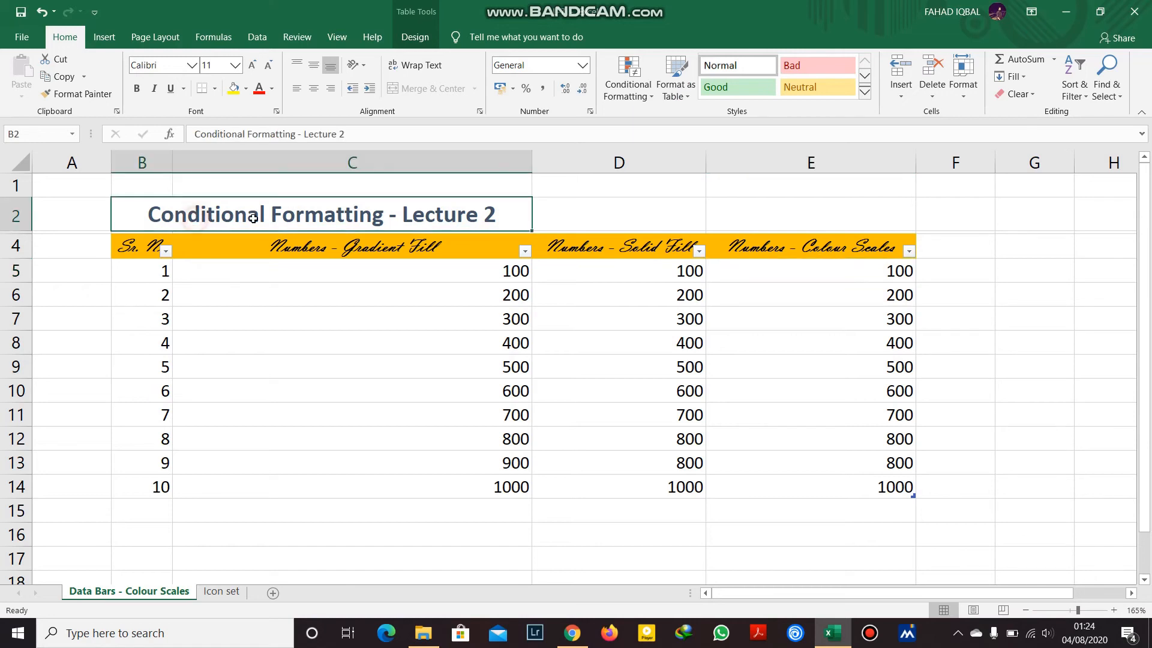
Start defining a new cell style from the Cell Styles gallery, then cancel it.
left_click(865, 94)
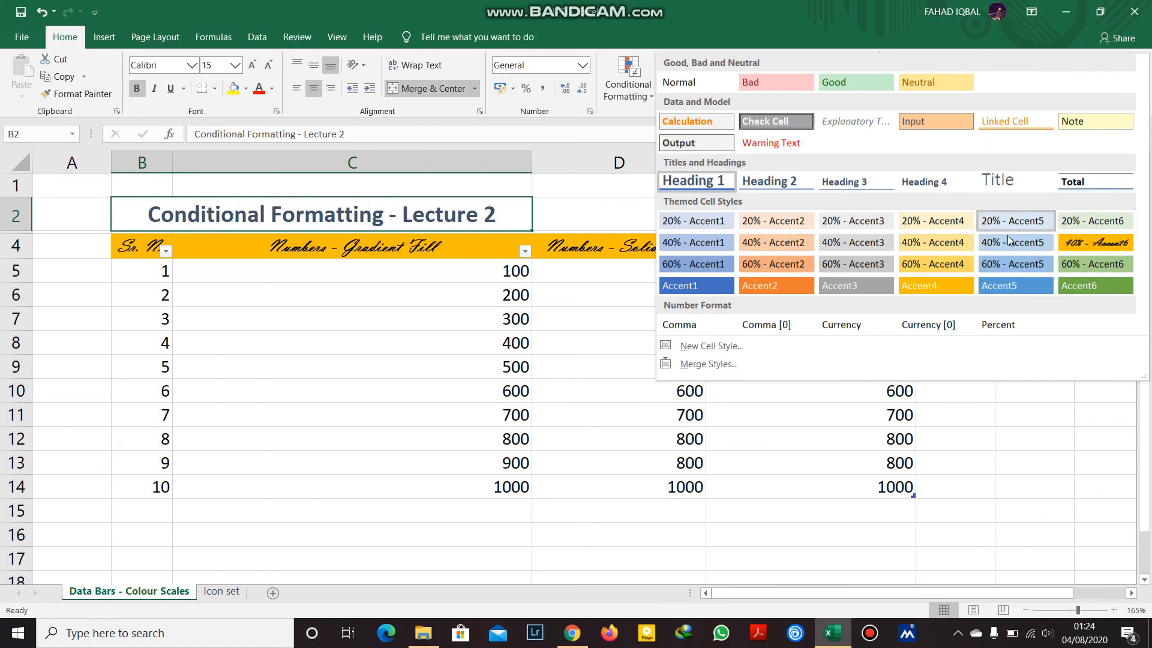
left_click(710, 347)
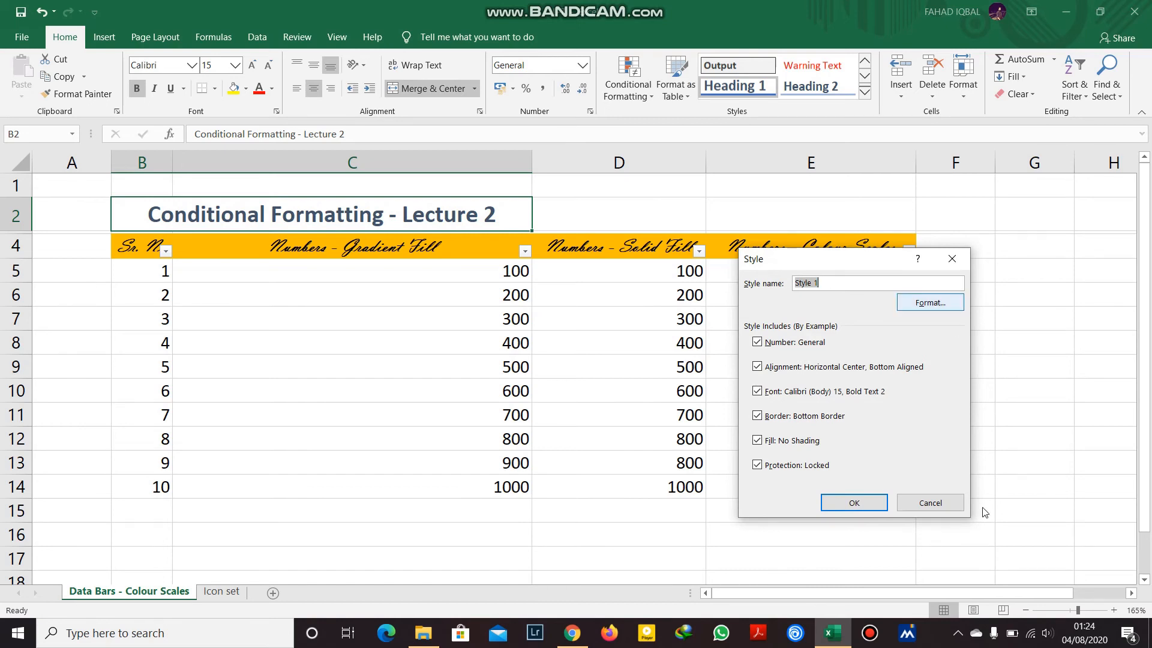
left_click(931, 503)
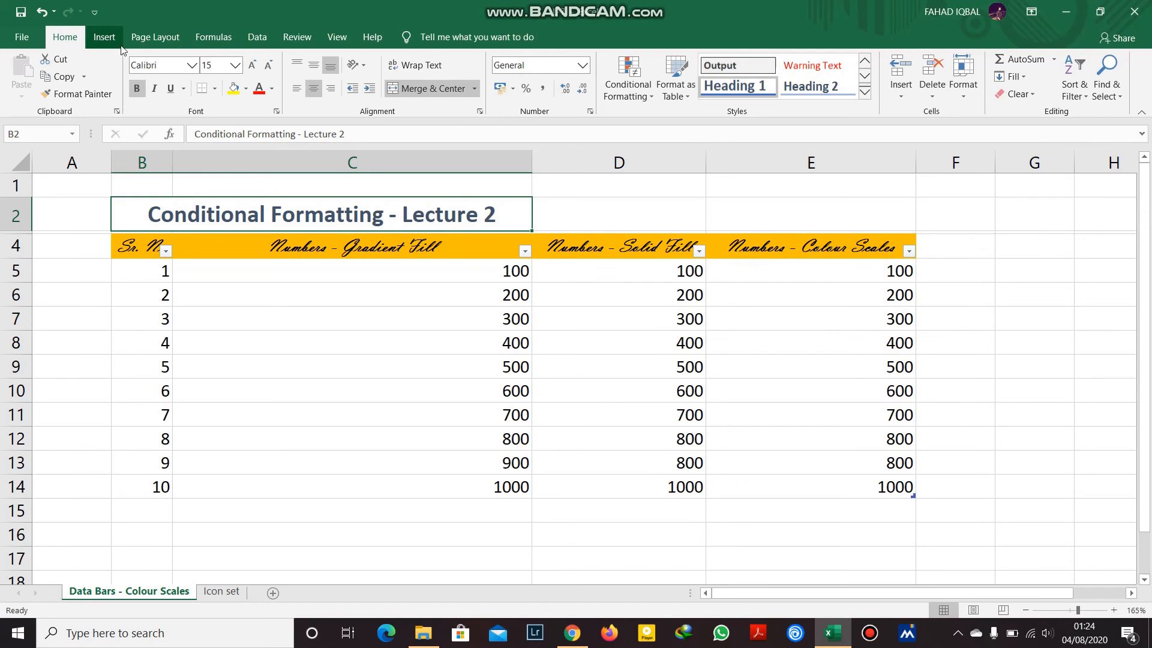
Format the B2 title in Algerian font, size 10, with a light orange fill.
left_click(192, 66)
left_click(204, 171)
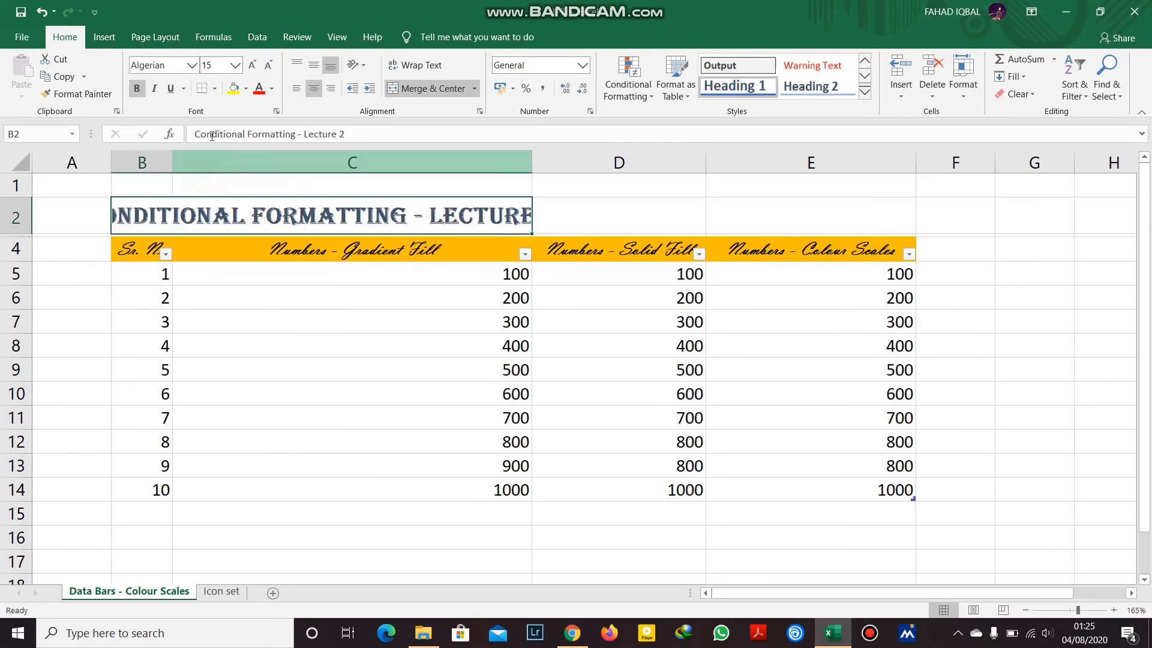
left_click(235, 65)
left_click(221, 109)
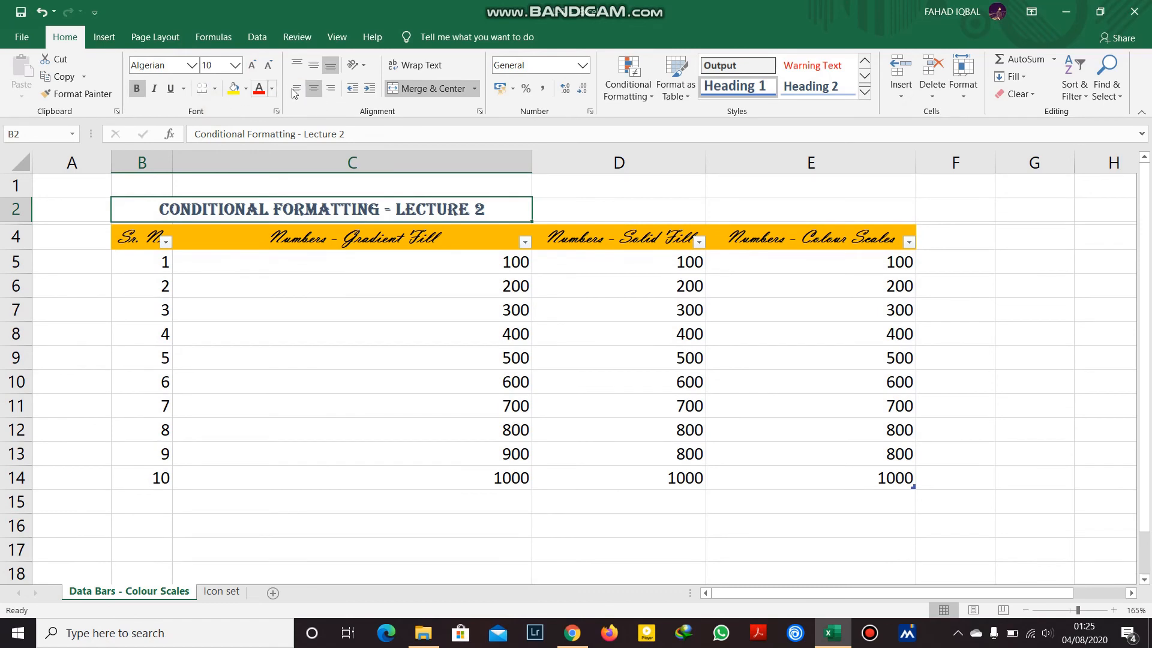
left_click(246, 89)
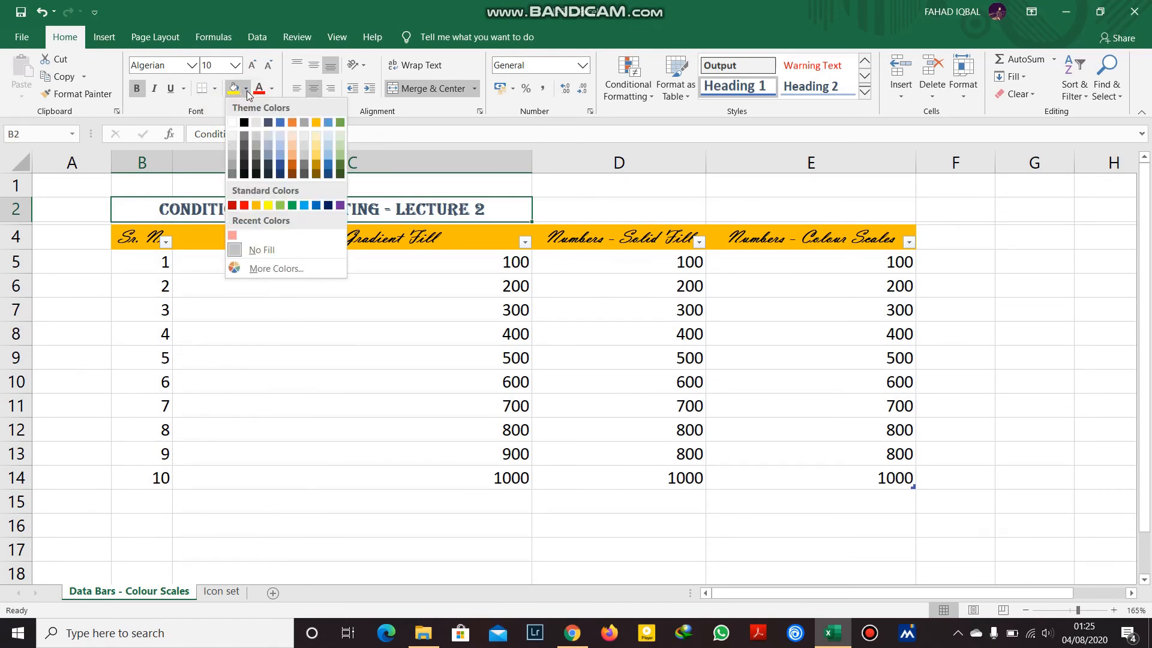
left_click(291, 147)
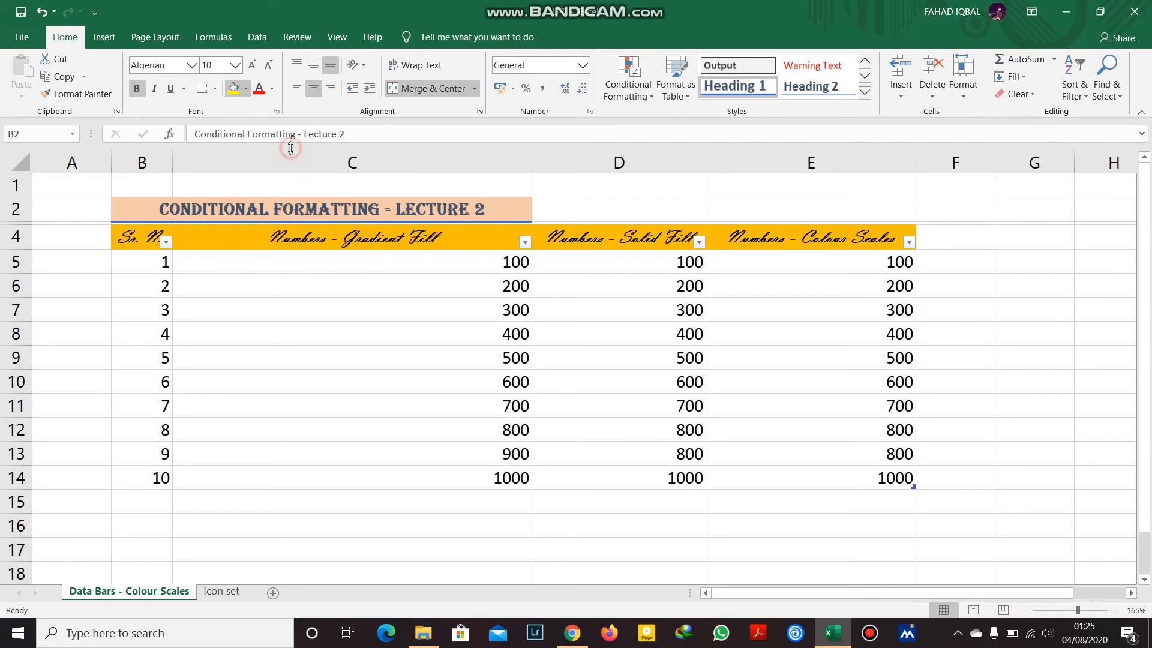
left_click(865, 92)
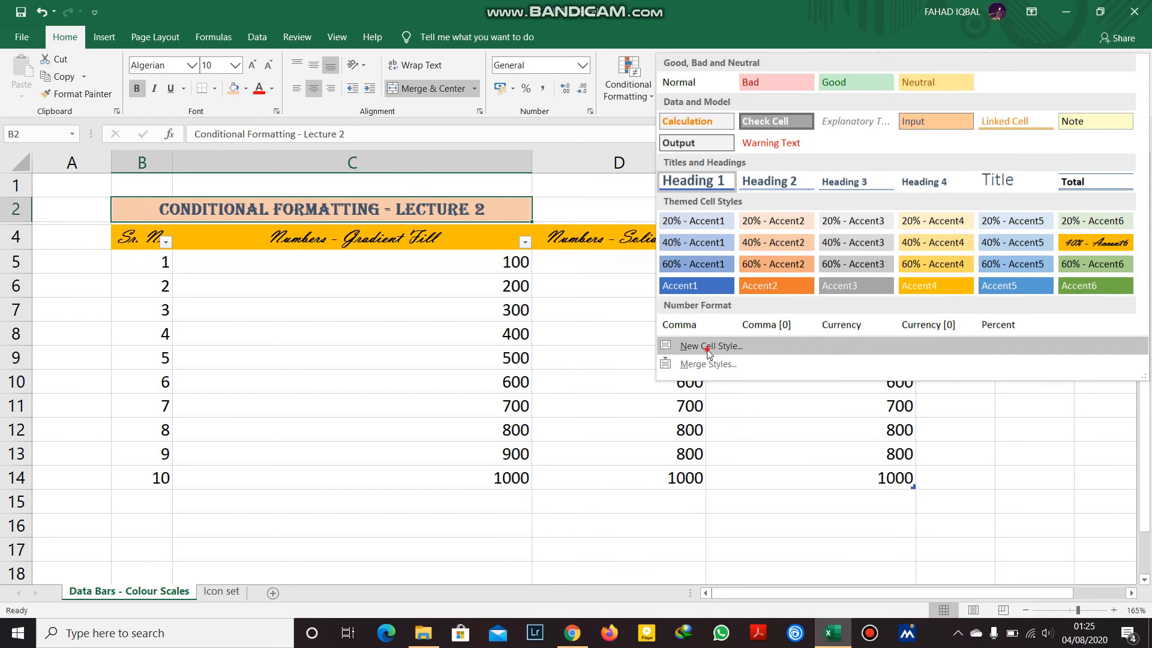
Create a new cell style named 'Lecture - 7' from the title's formatting.
left_click(713, 347)
type("Lecture - 7")
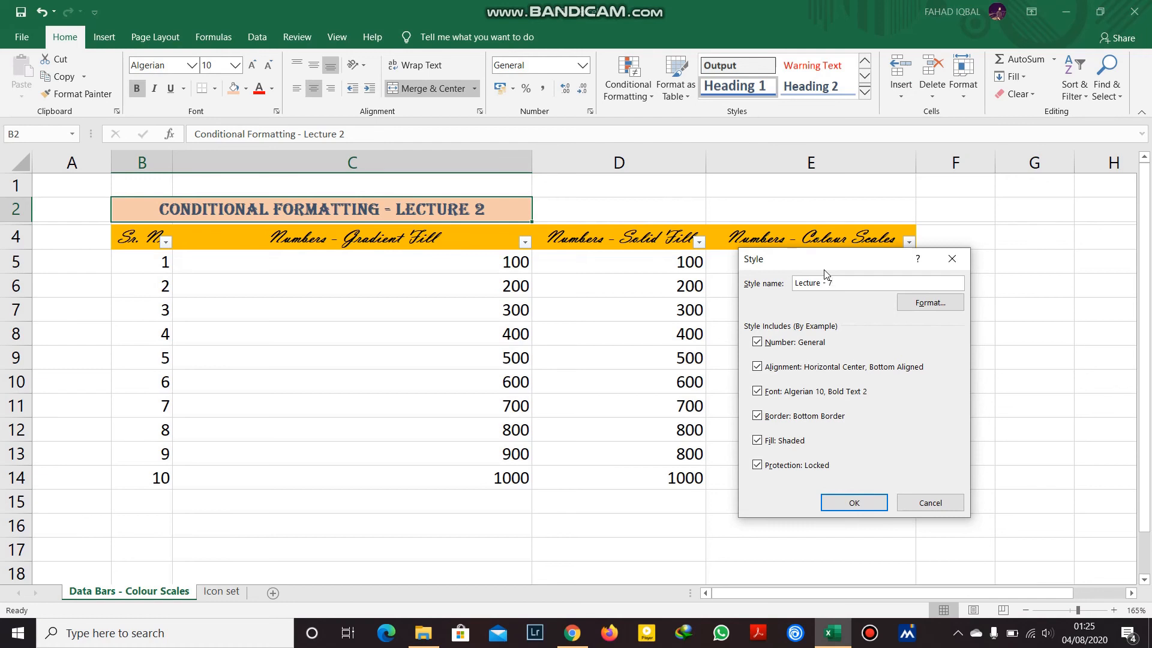
left_click(854, 502)
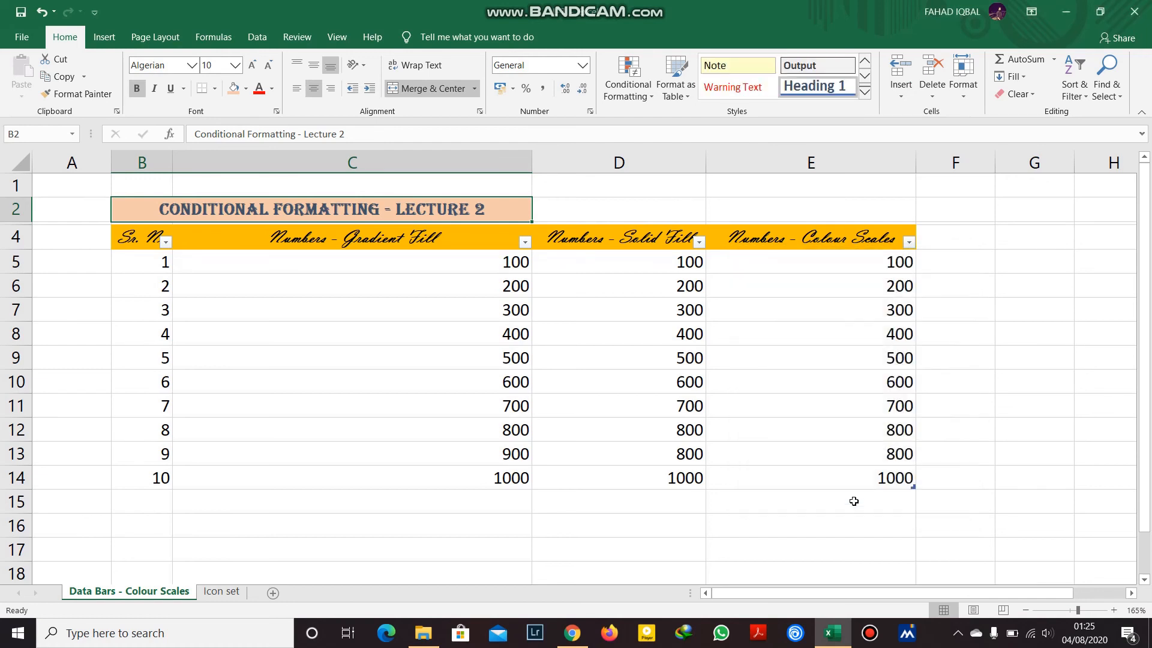
left_click(635, 342)
left_click(159, 294)
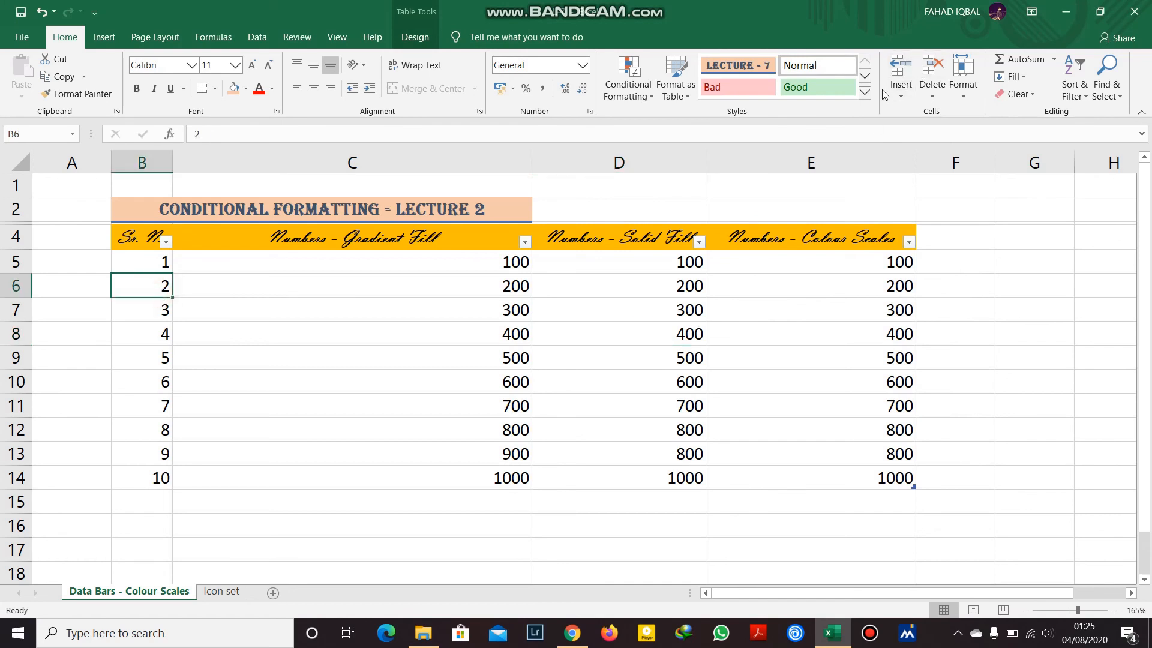
Apply the custom Lecture - 7 style to the Gradient Fill values in C6:C14.
left_click(864, 91)
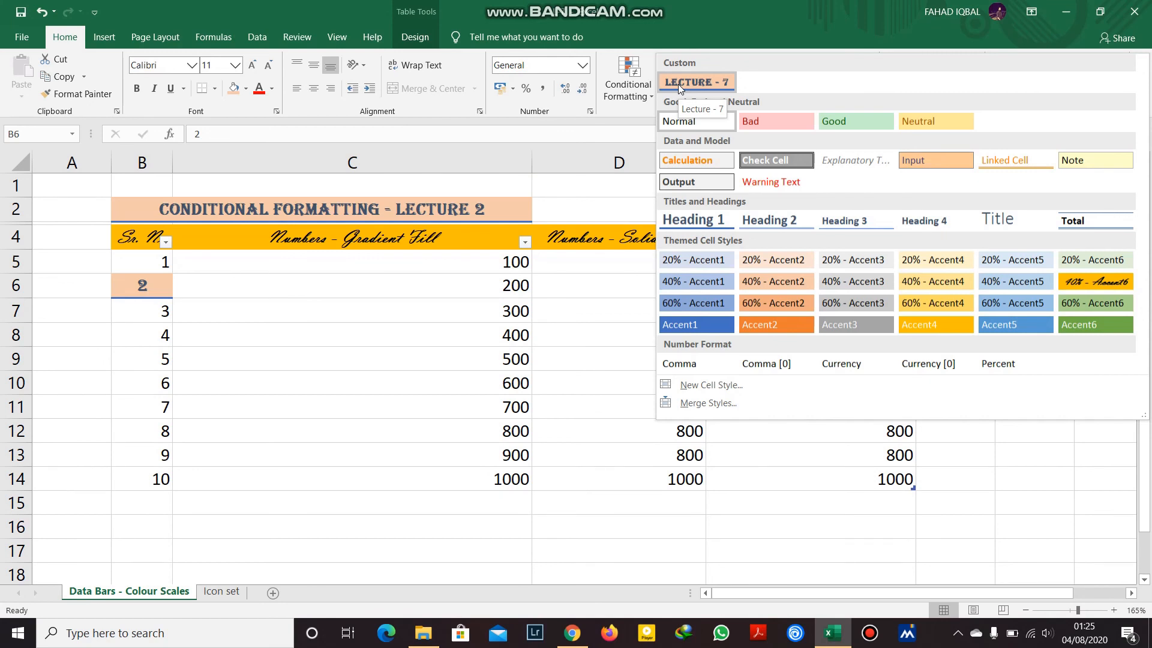
left_click(468, 288)
left_click(410, 285)
left_click_drag(428, 301, 498, 474)
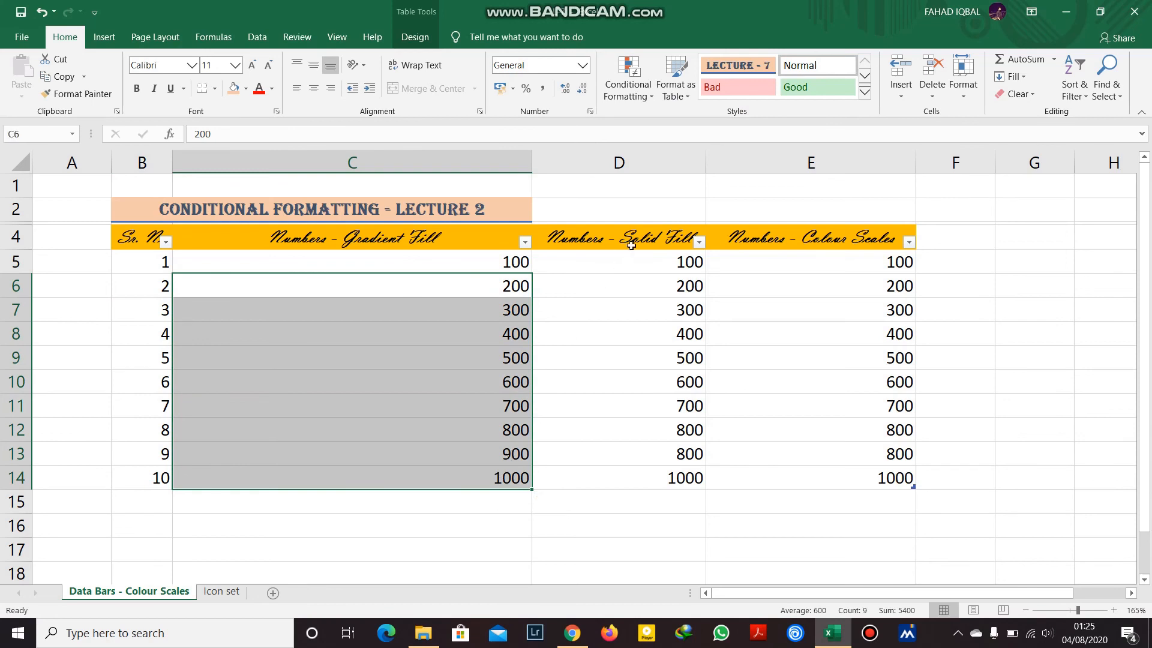
left_click(865, 92)
left_click(693, 82)
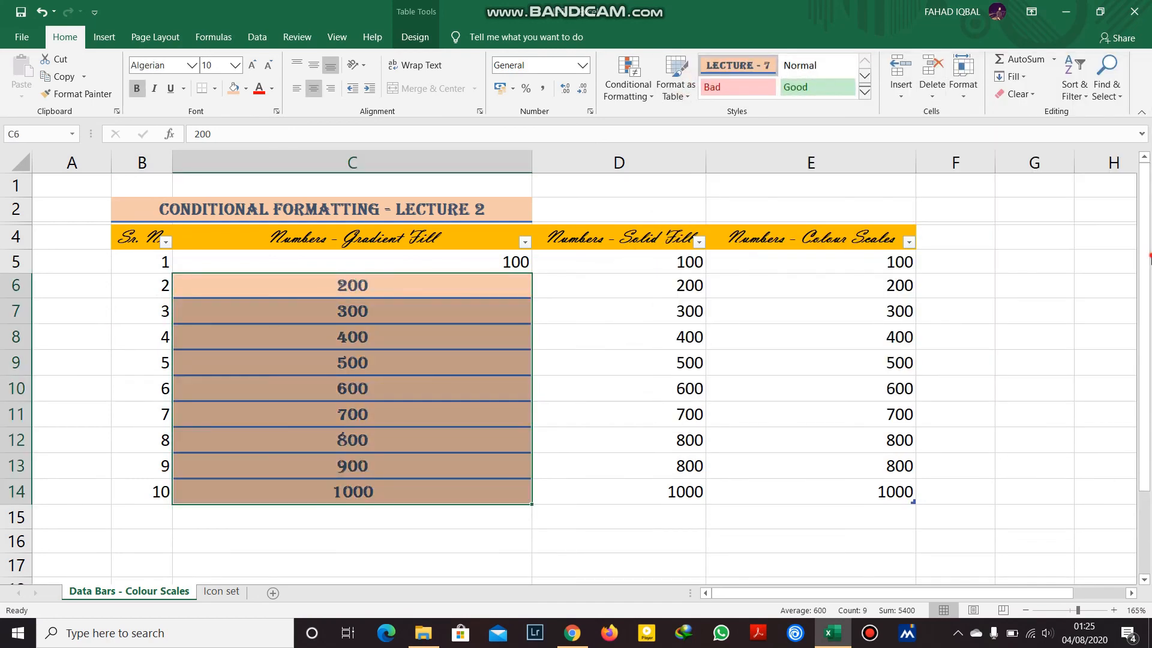
left_click(1022, 309)
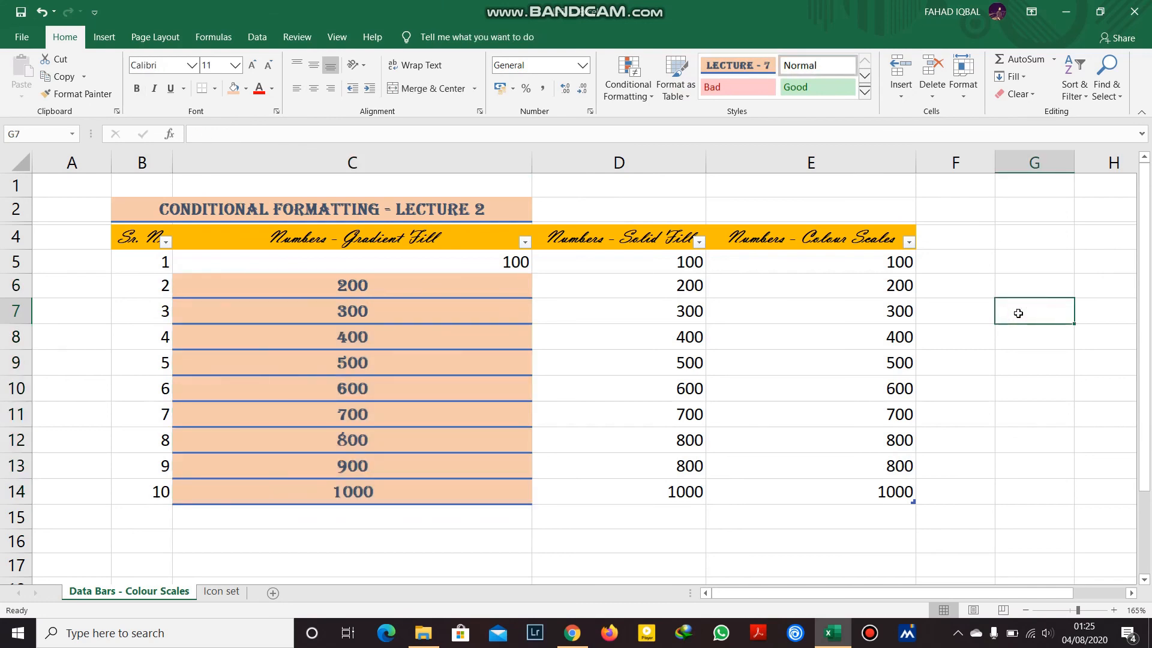